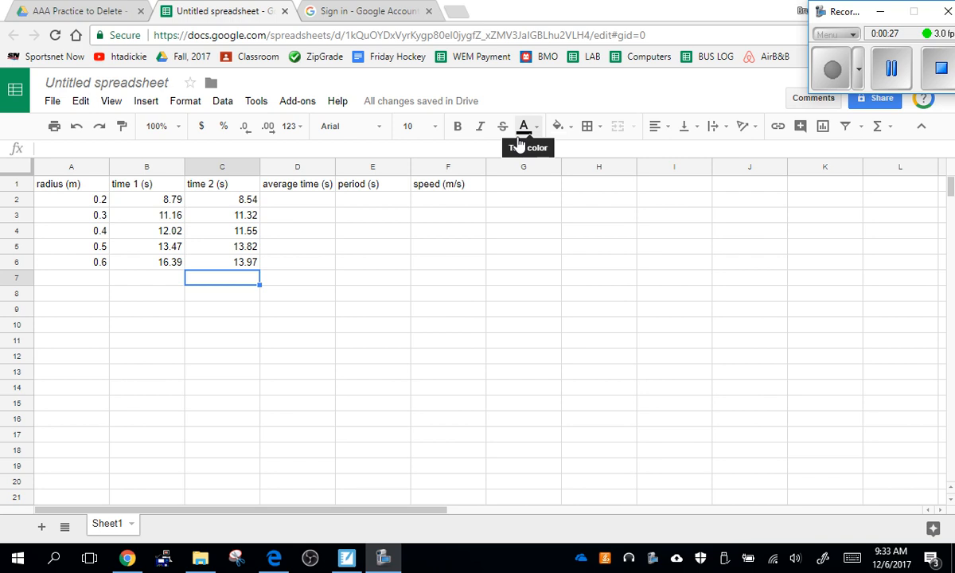
Calculate the average time in cell D2 with the formula =average(B2:C2)
left_click(309, 204)
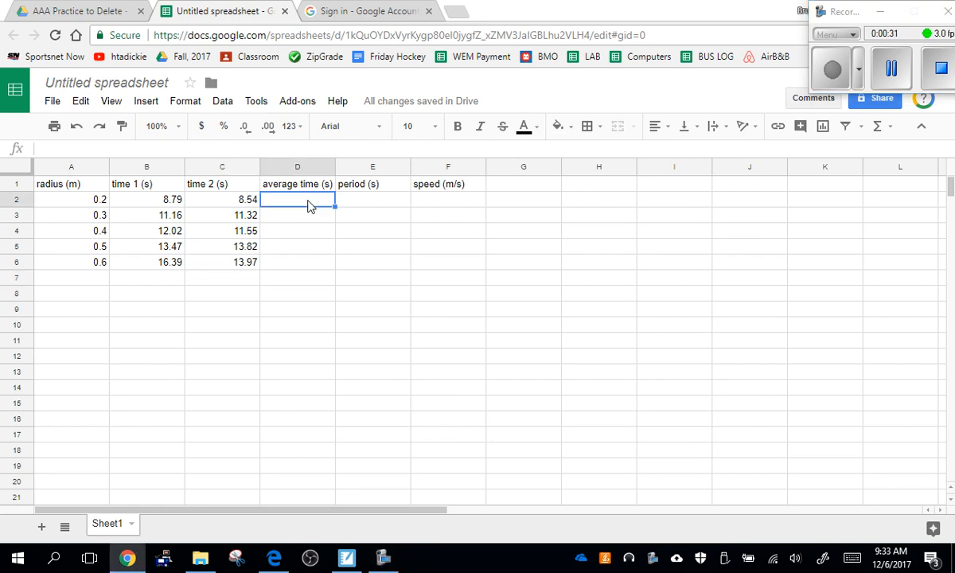
type("=")
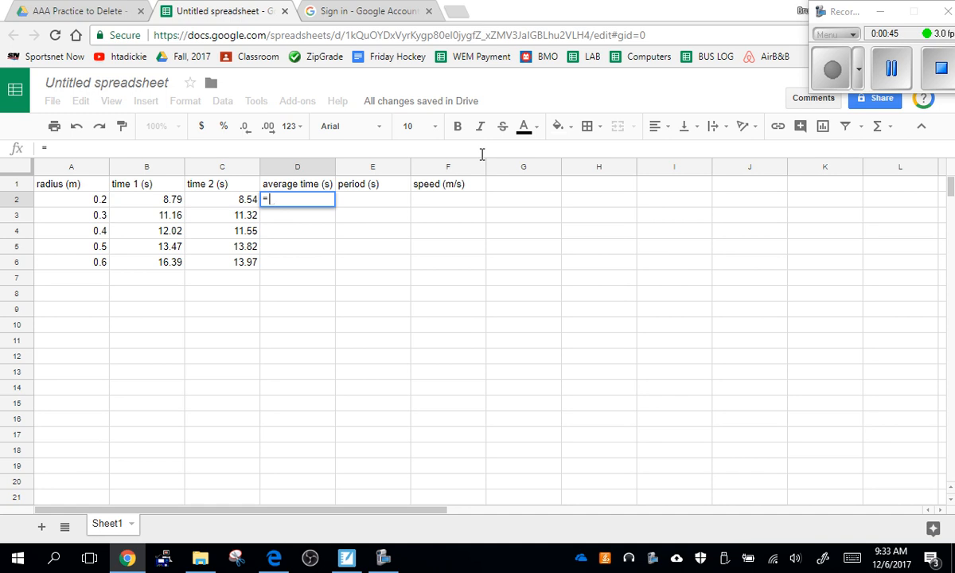
type("average")
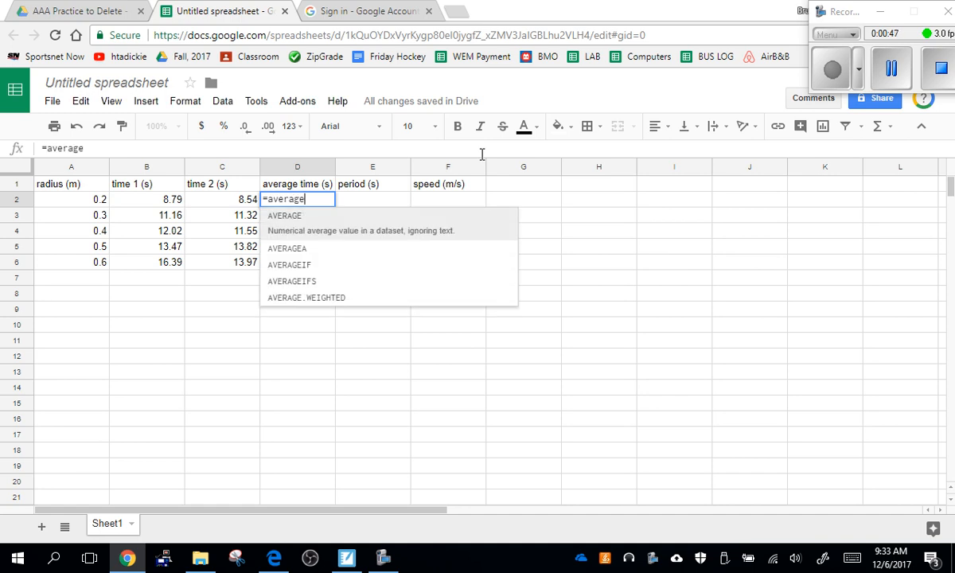
type("(")
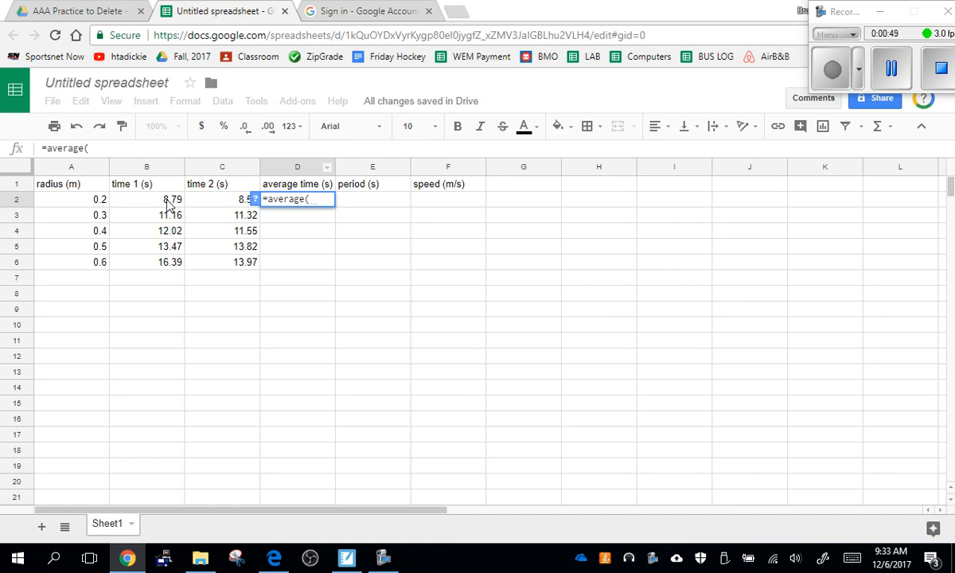
left_click_drag(169, 204, 242, 202)
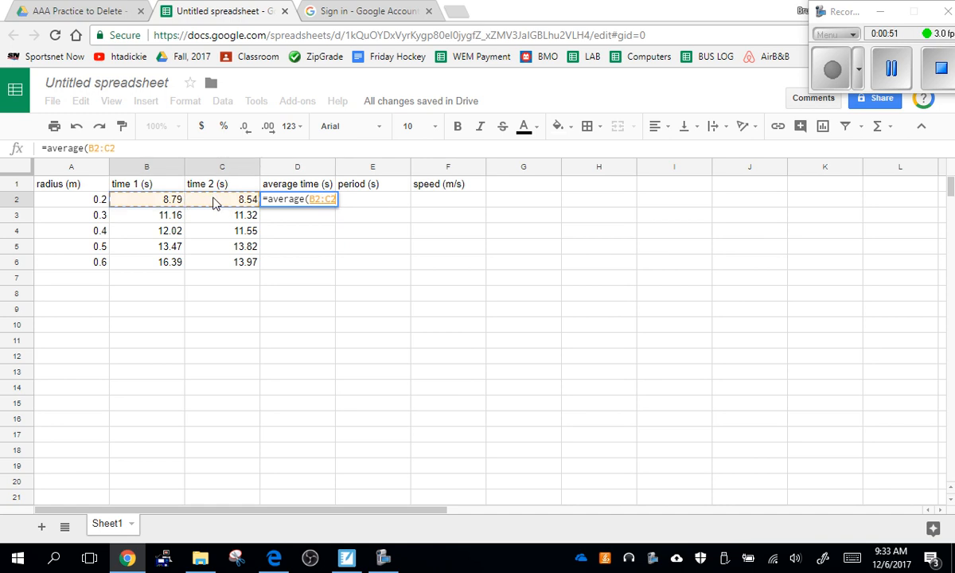
key("Return")
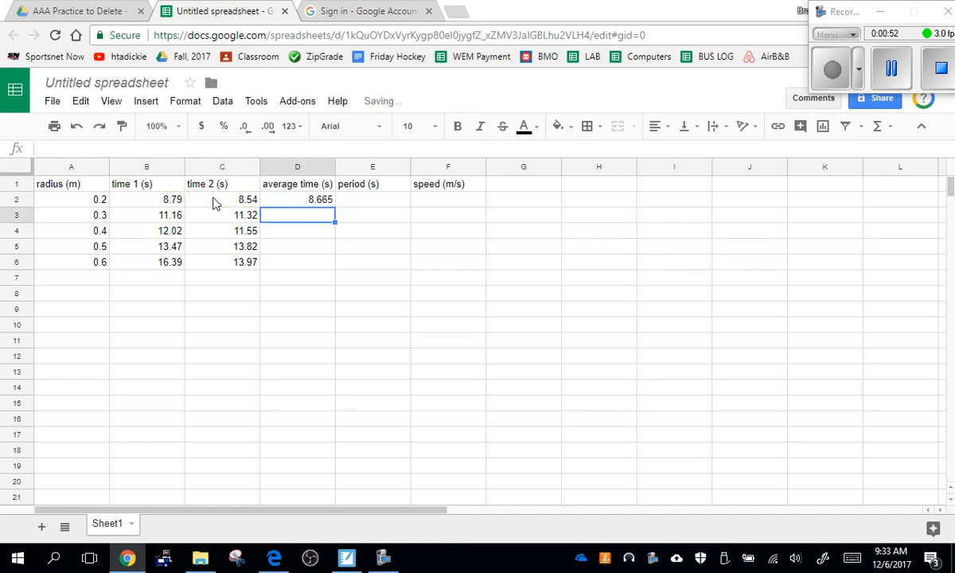
left_click(317, 205)
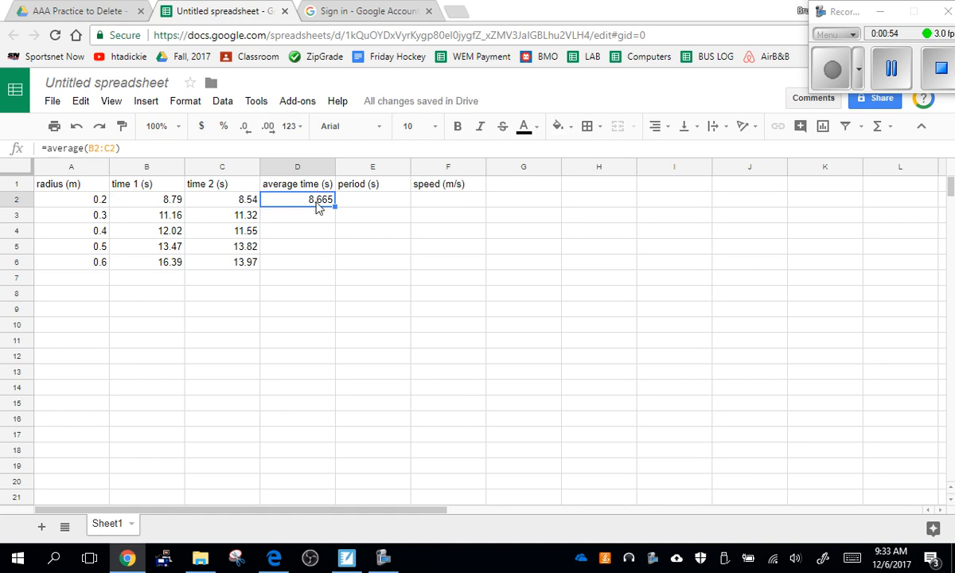
Calculate the period in cell E2 by dividing the average time by 20, using the formula =D2/20
left_click(352, 205)
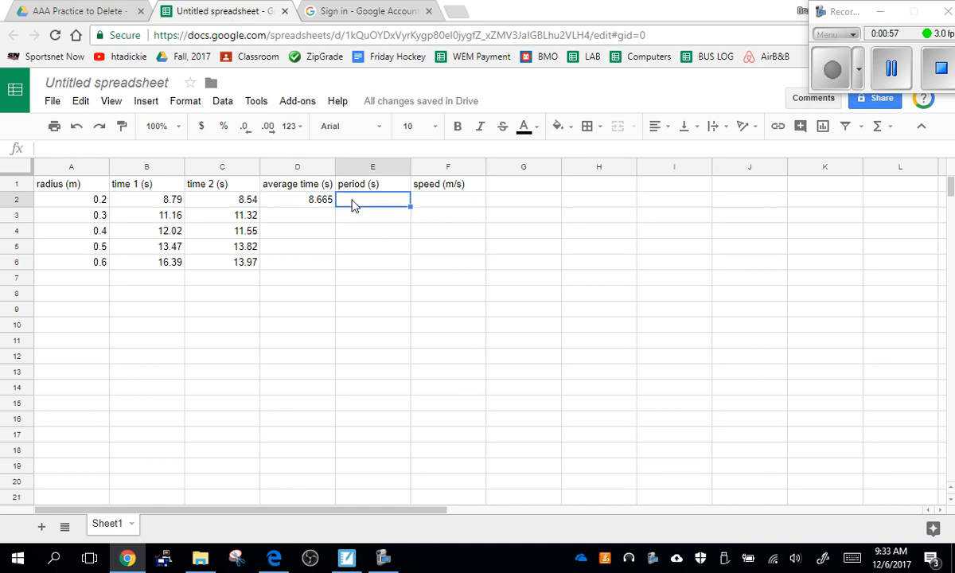
type("=")
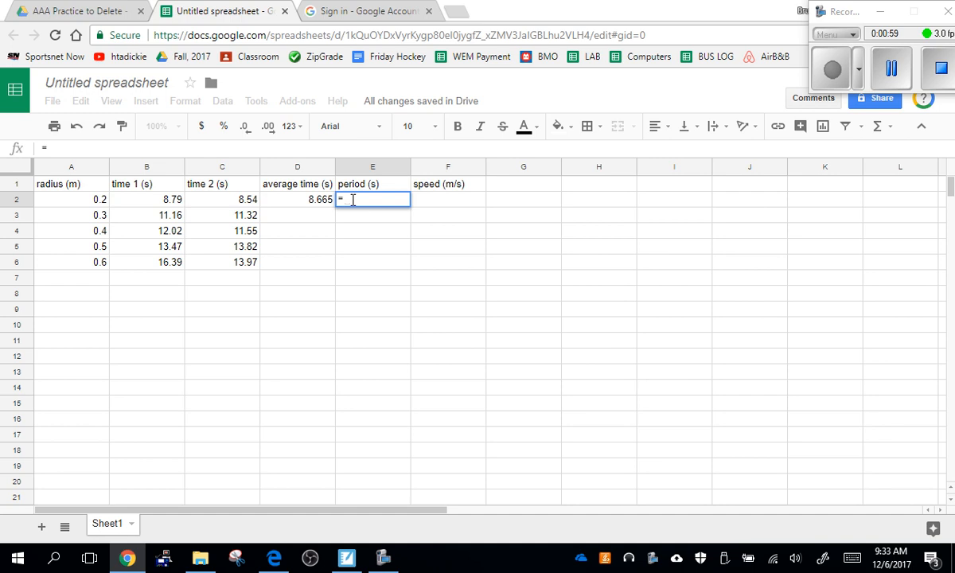
left_click(309, 204)
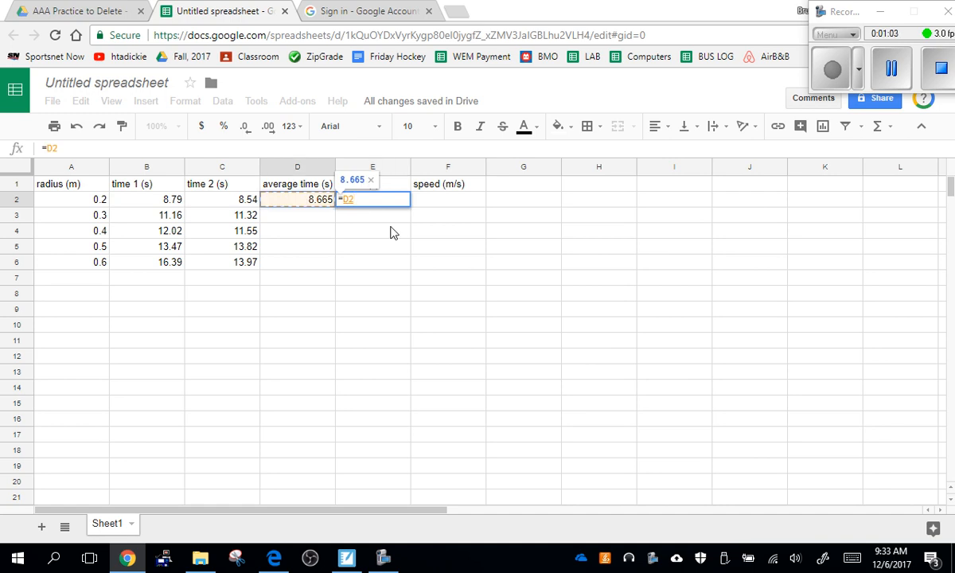
type("/")
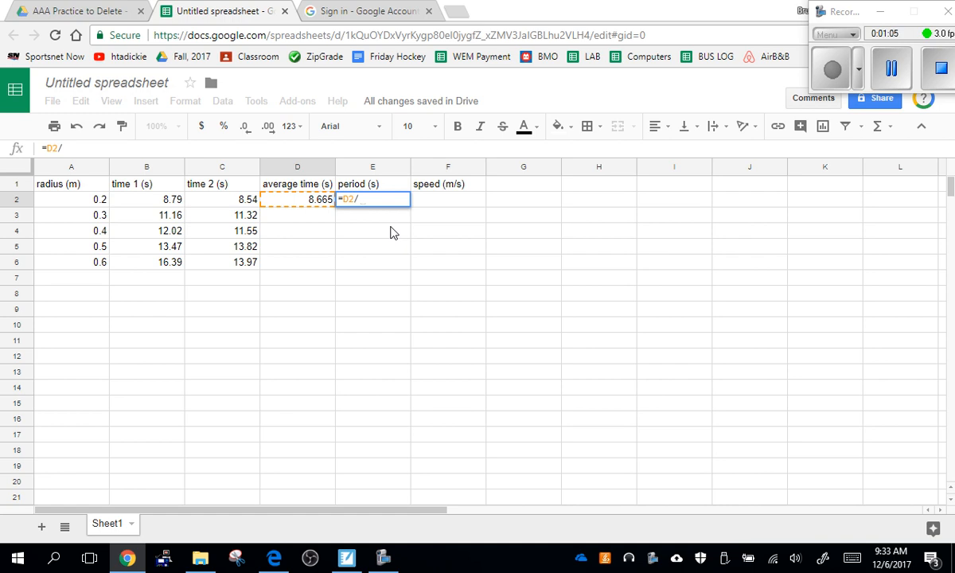
type("20")
key("Return")
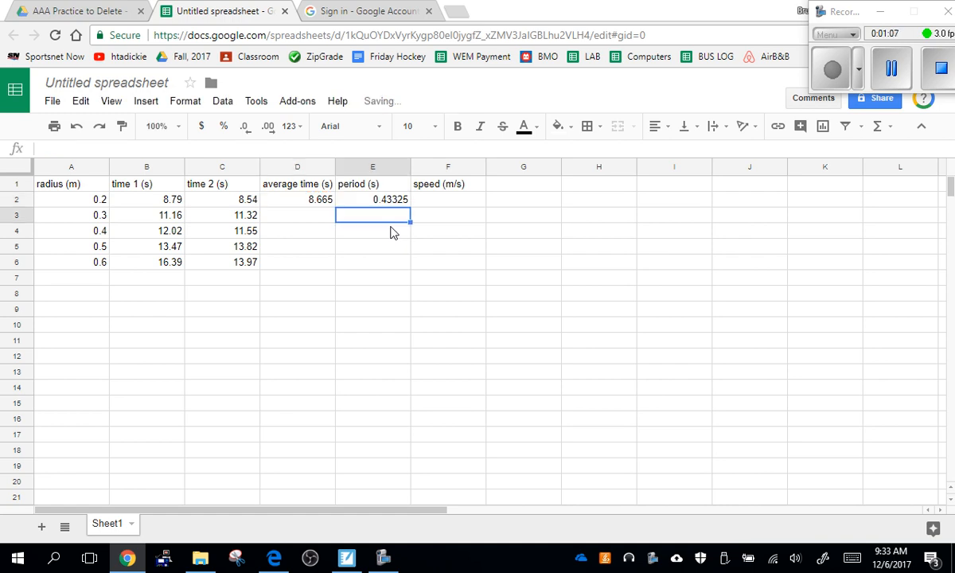
left_click(393, 203)
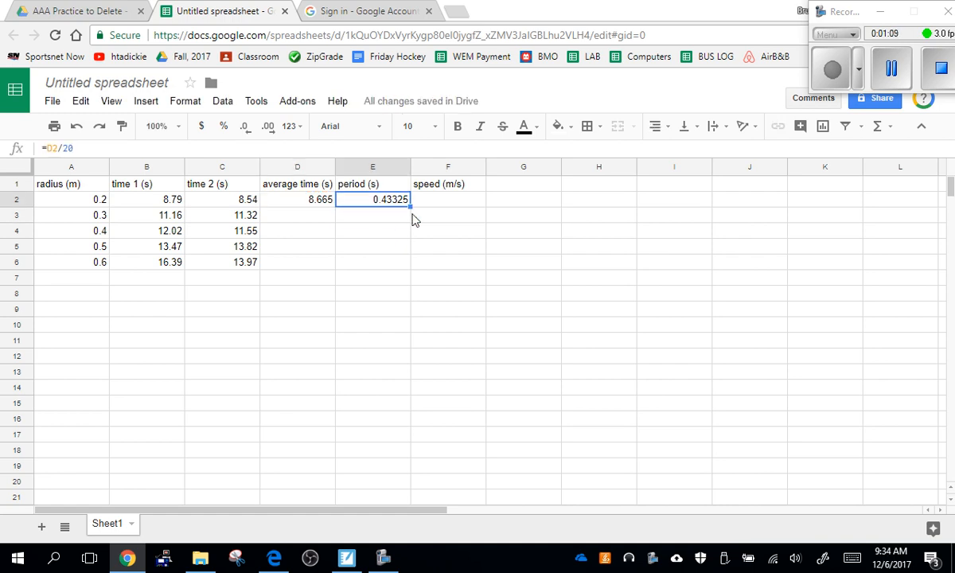
Calculate the speed in cell F2 from the radius and period with the formula =2*3.14*A2/E2
left_click(425, 205)
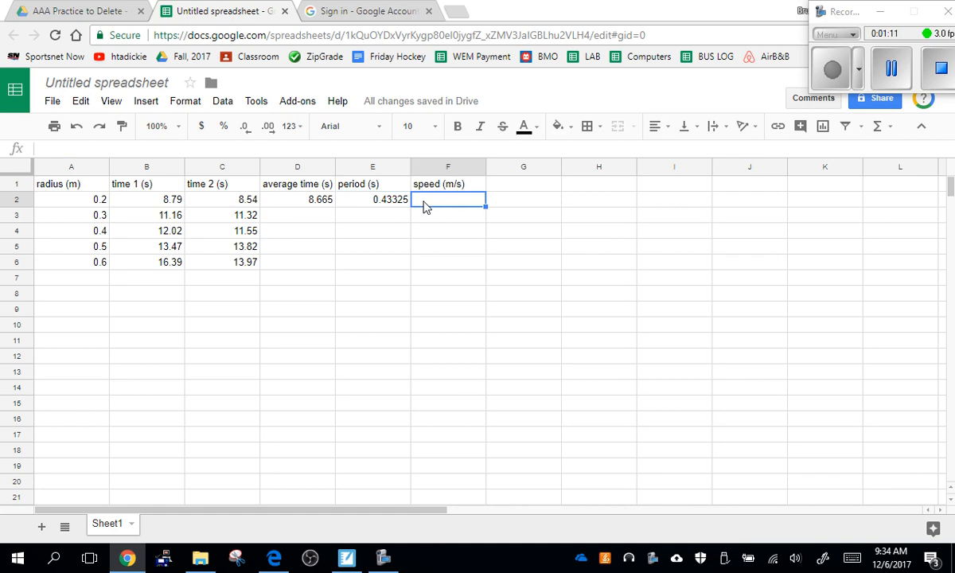
type("=2")
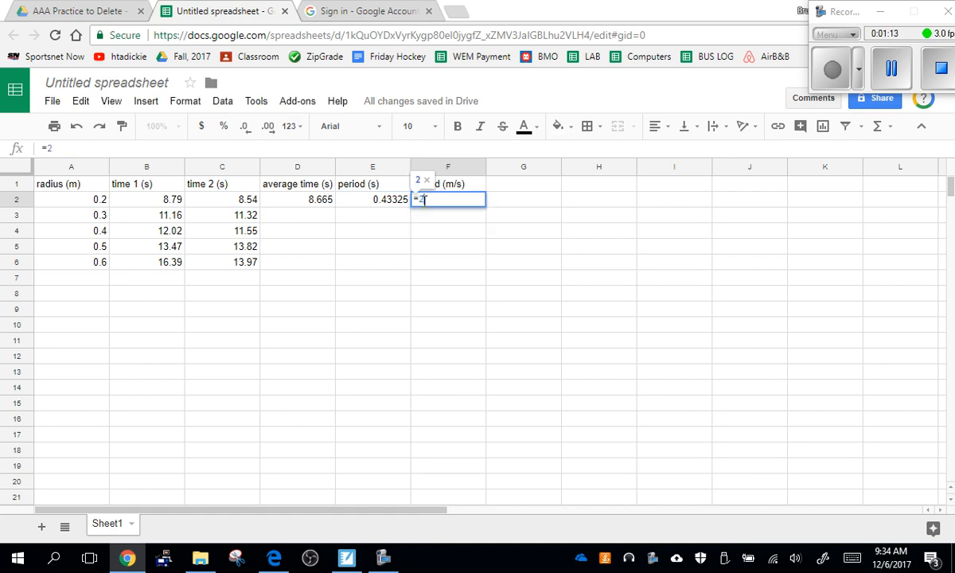
type("*3")
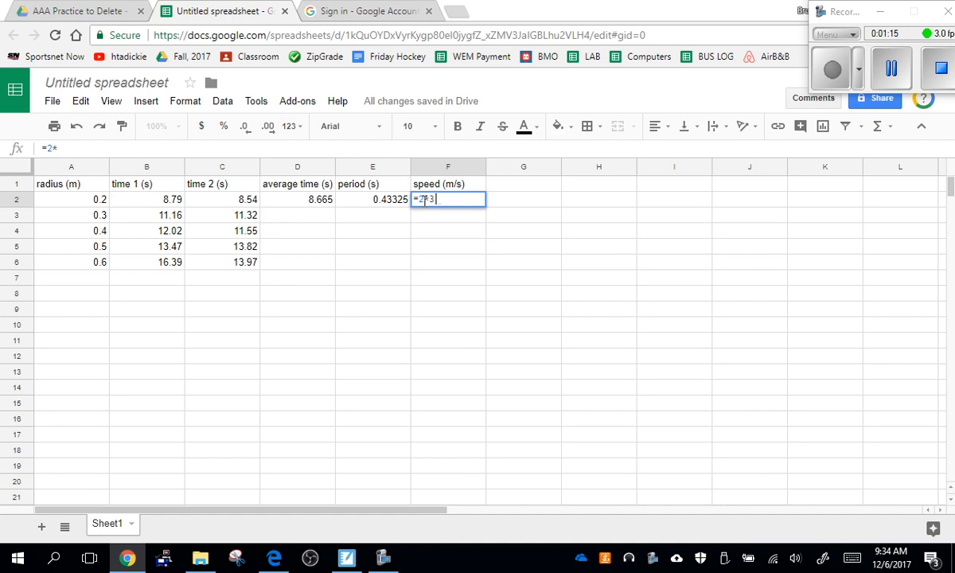
type(".14")
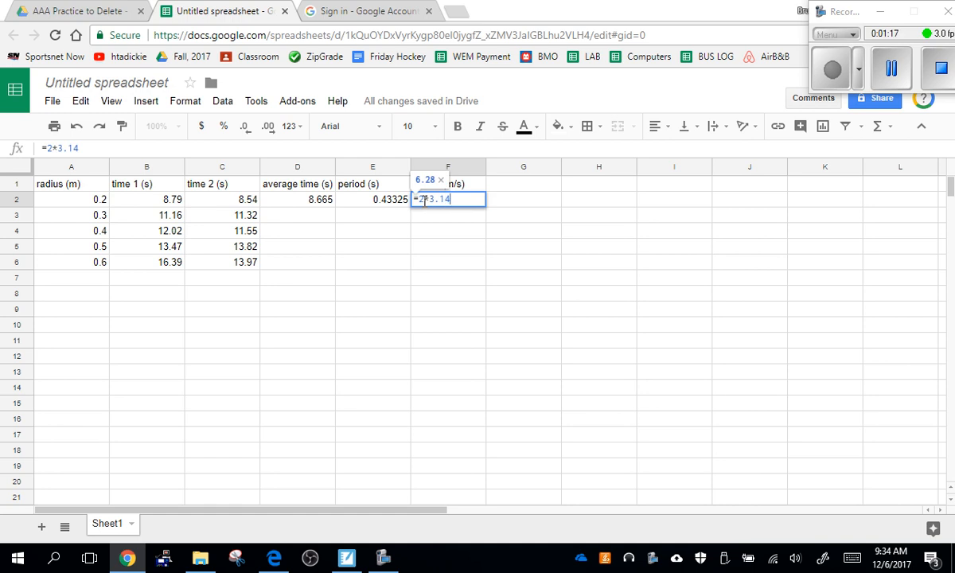
type("*")
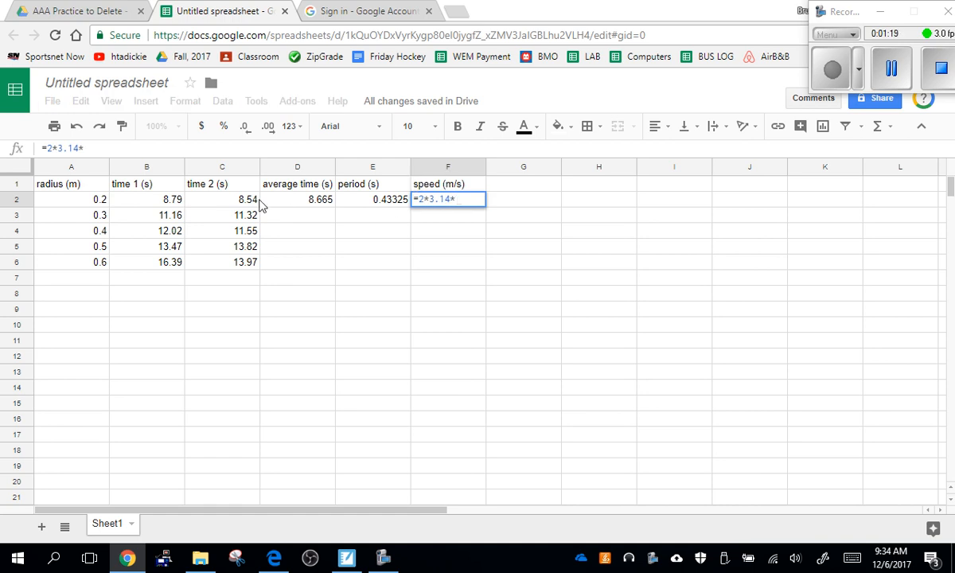
left_click(98, 204)
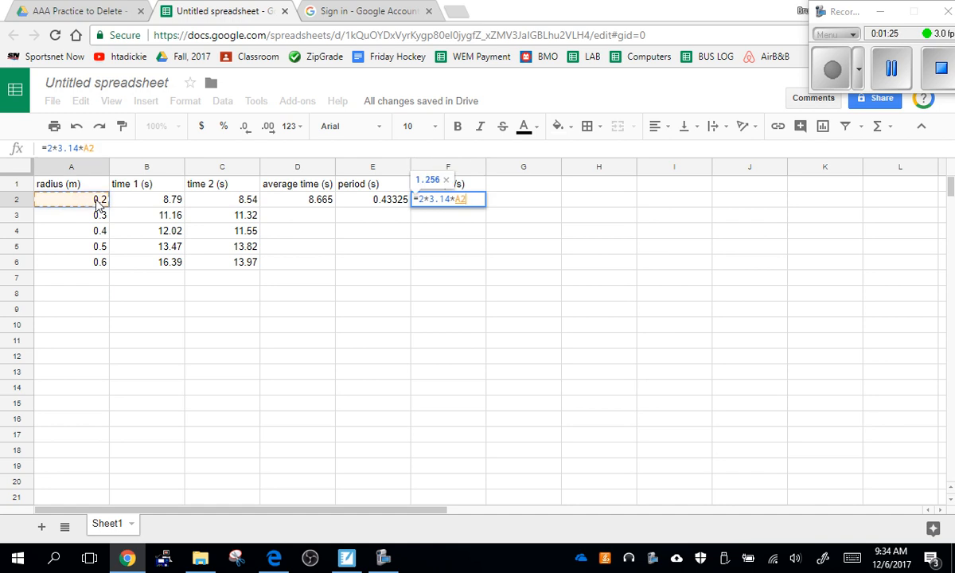
type("/")
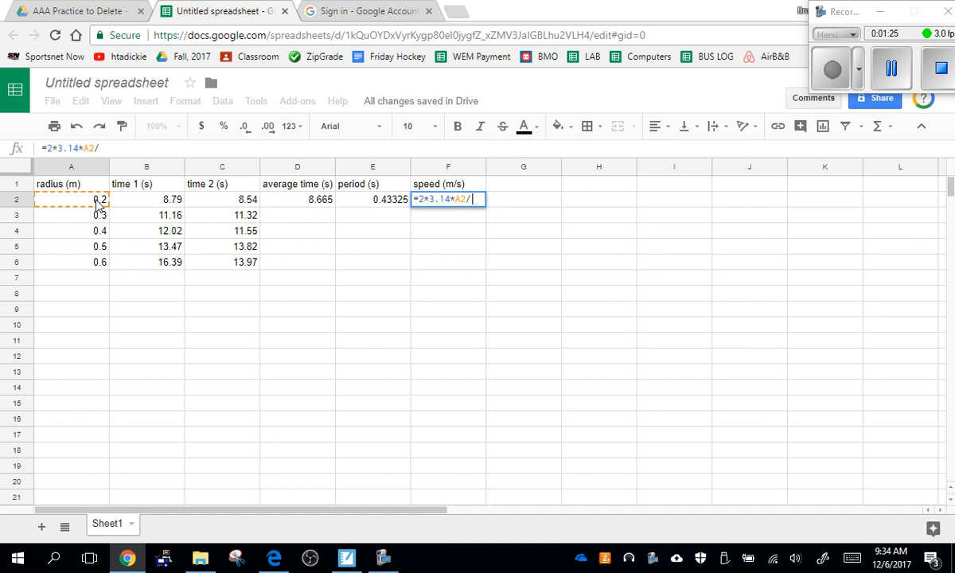
left_click(390, 205)
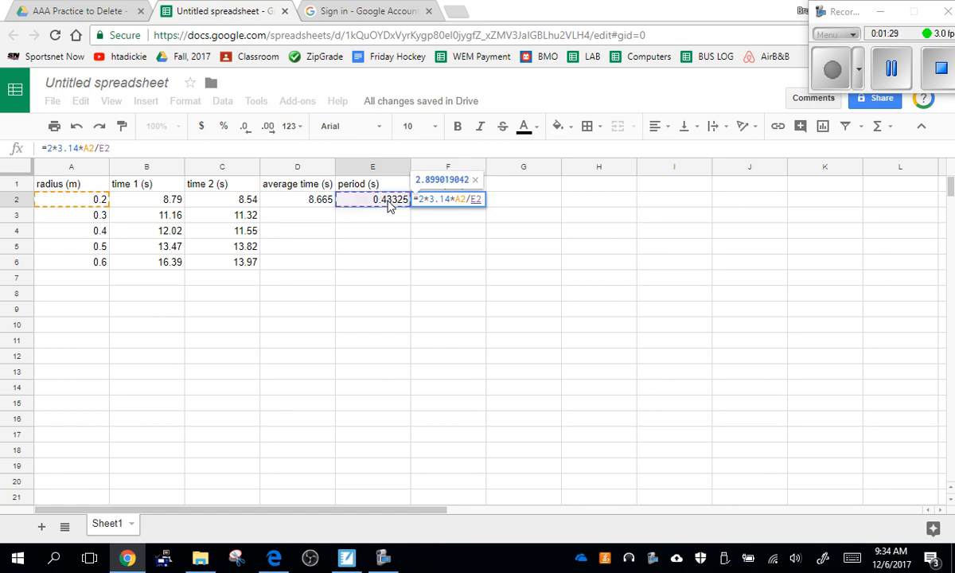
key("Return")
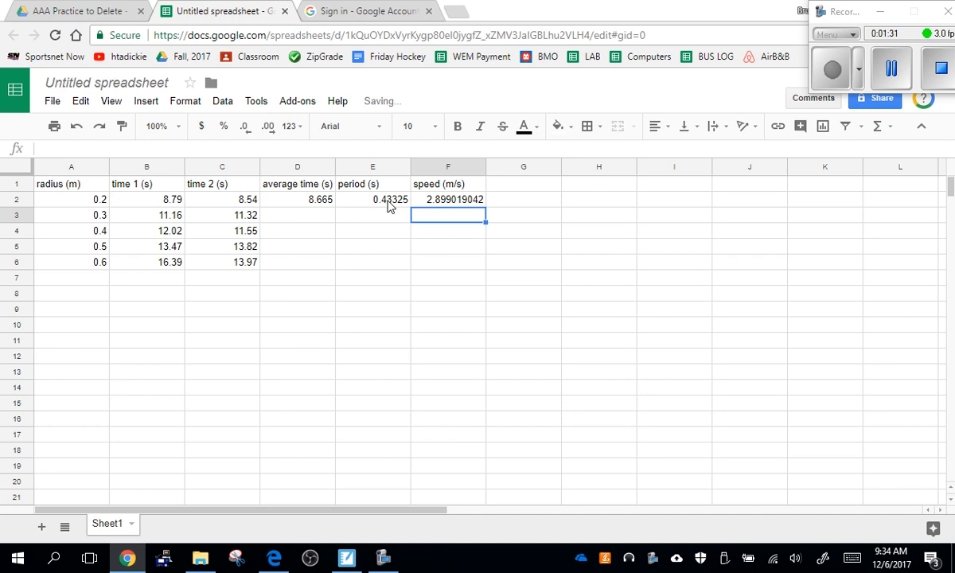
Fill the average time, period and speed formulas from D2:F2 down through row 6
left_click(315, 204)
left_click_drag(398, 209, 448, 208)
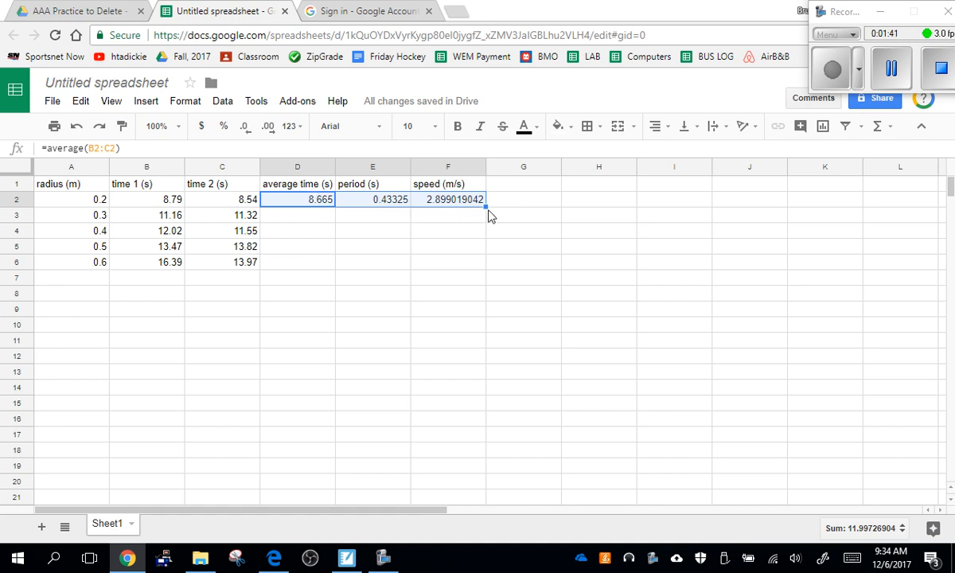
left_click_drag(487, 206, 486, 255)
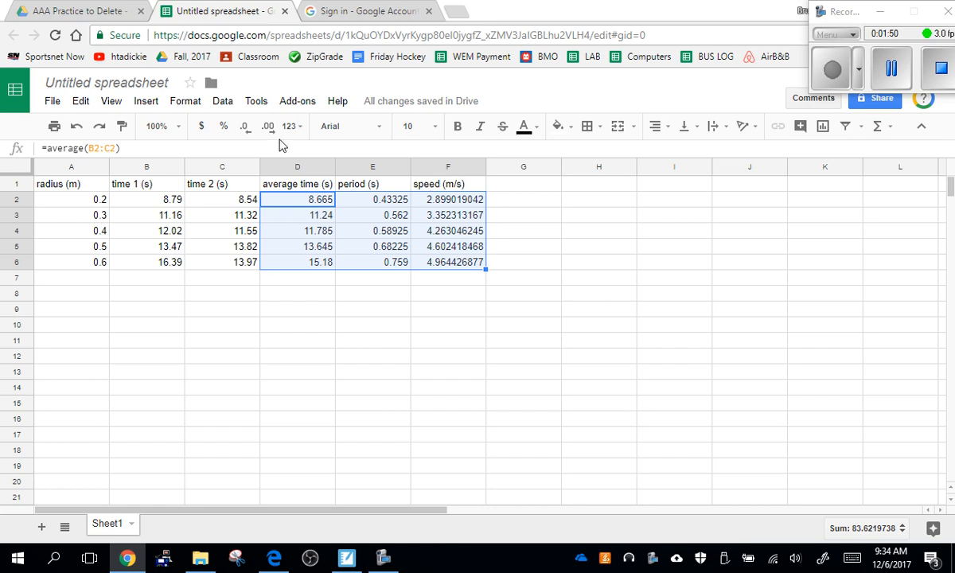
Format the calculated values in D2:F6 to show three decimal places
left_click(250, 130)
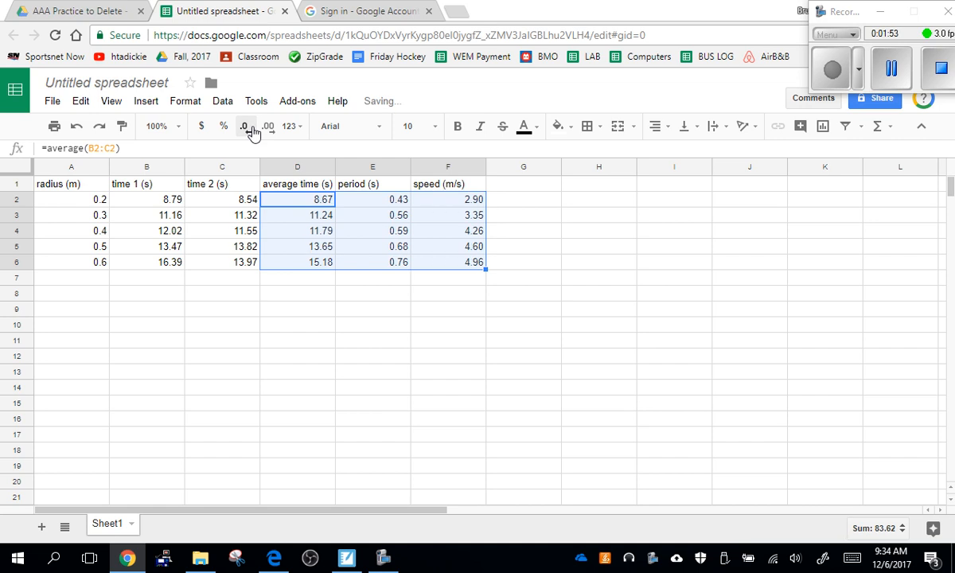
left_click(269, 128)
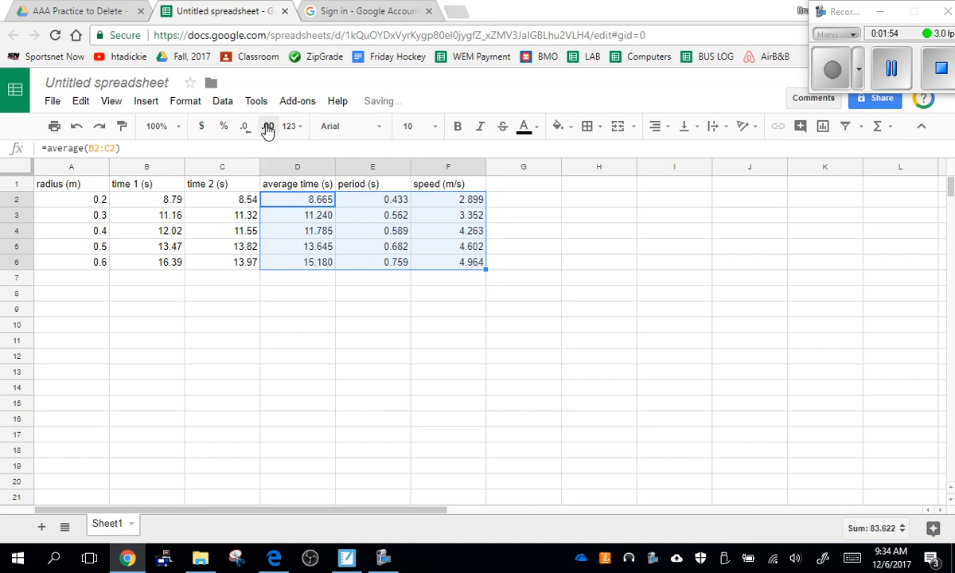
left_click(268, 128)
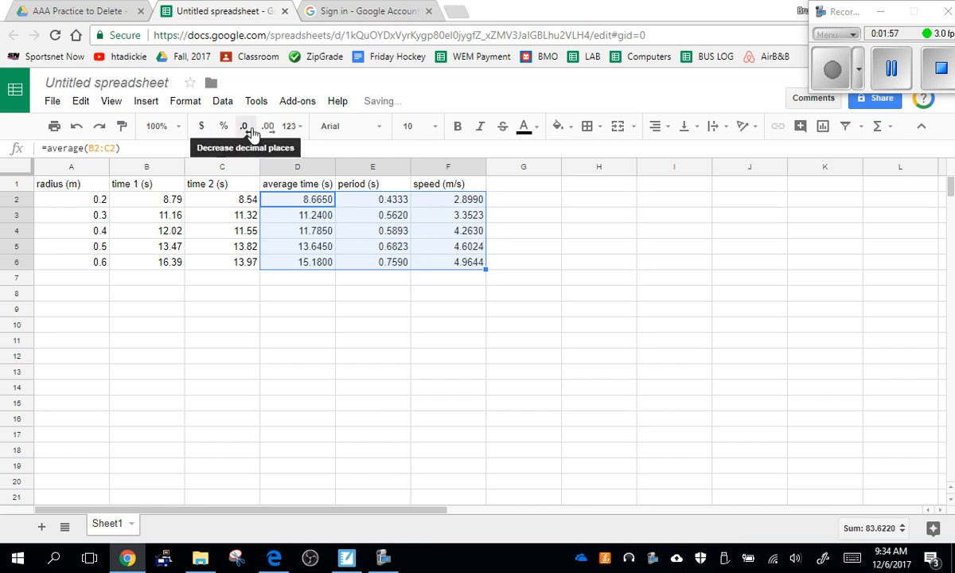
left_click(251, 134)
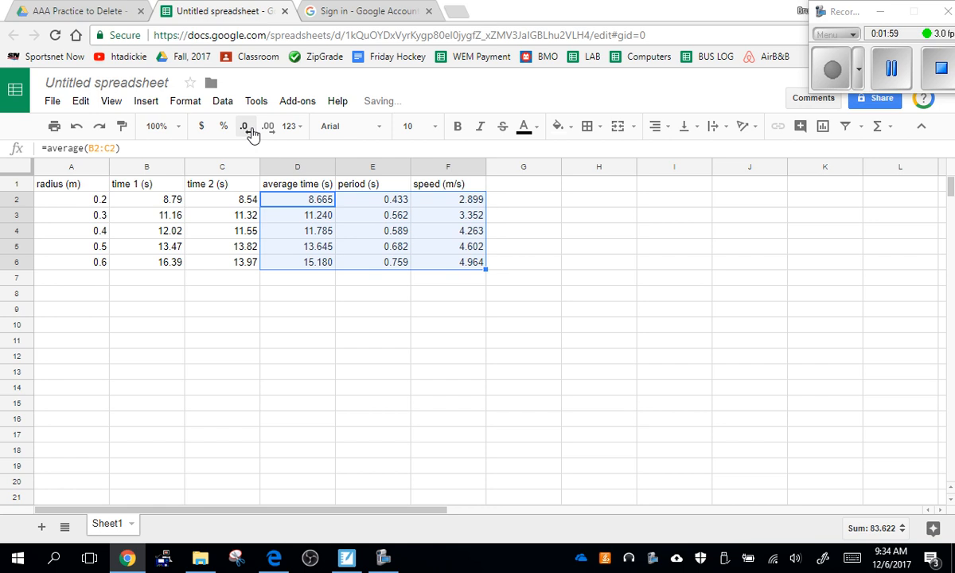
left_click(354, 296)
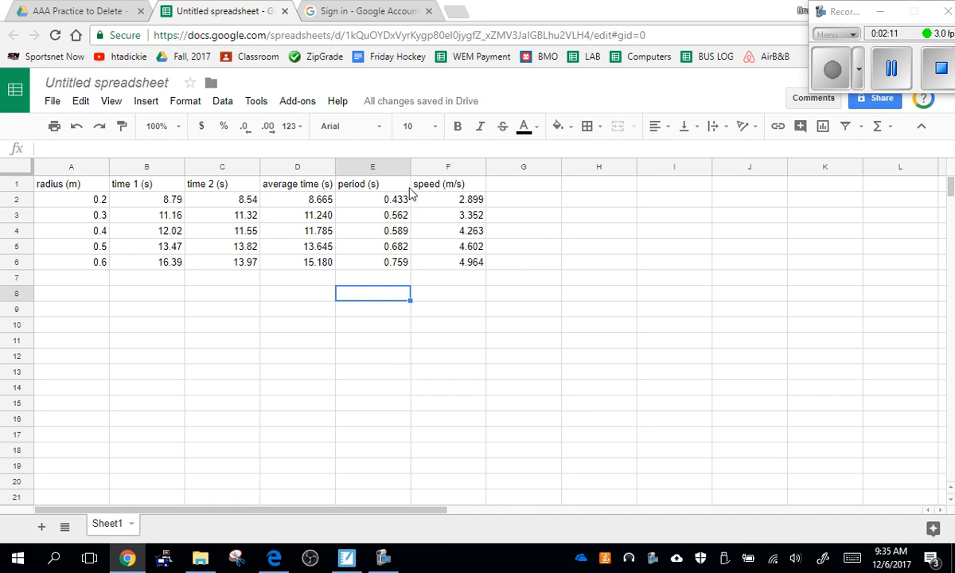
Insert a chart based on the speed values in F2:F6
left_click_drag(403, 199, 469, 264)
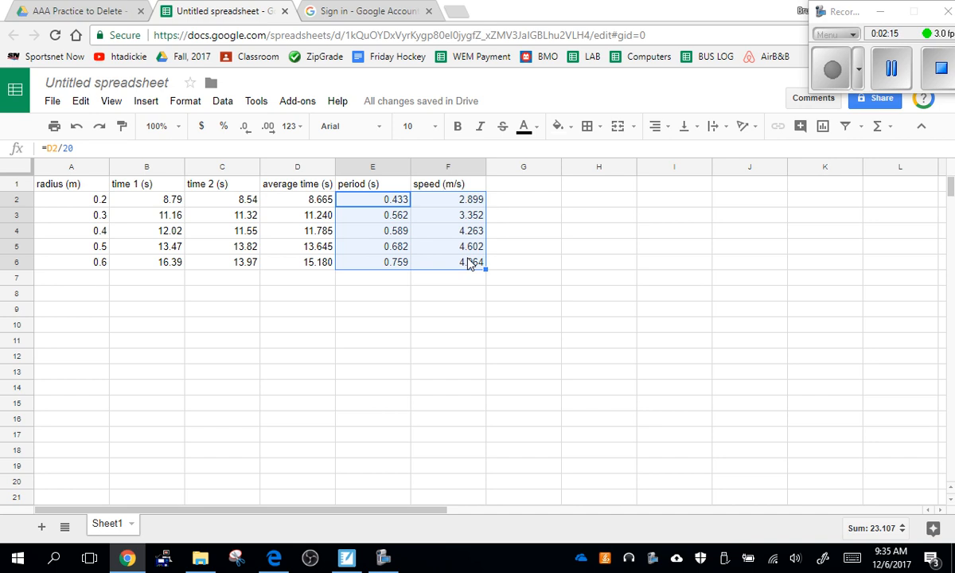
left_click(421, 324)
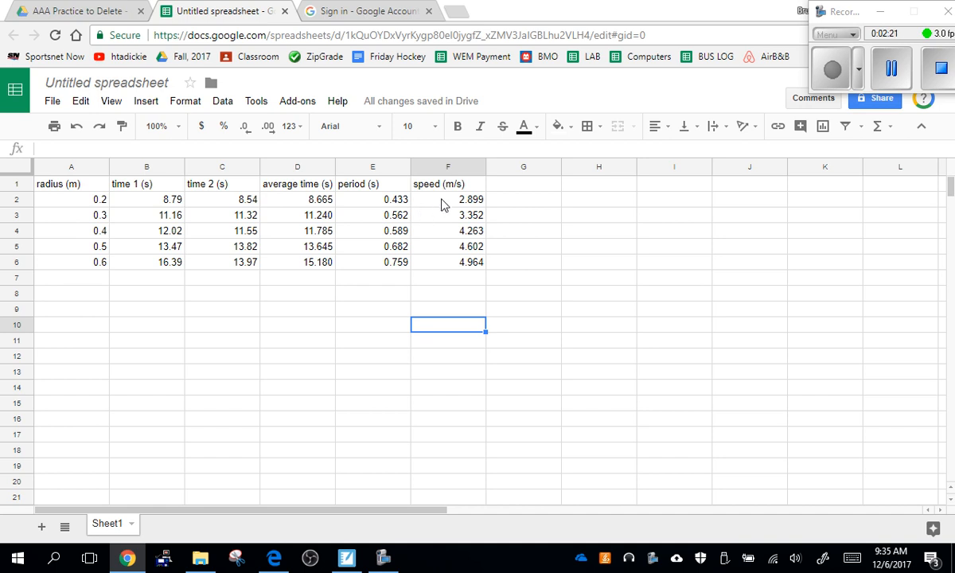
left_click_drag(444, 205, 450, 261)
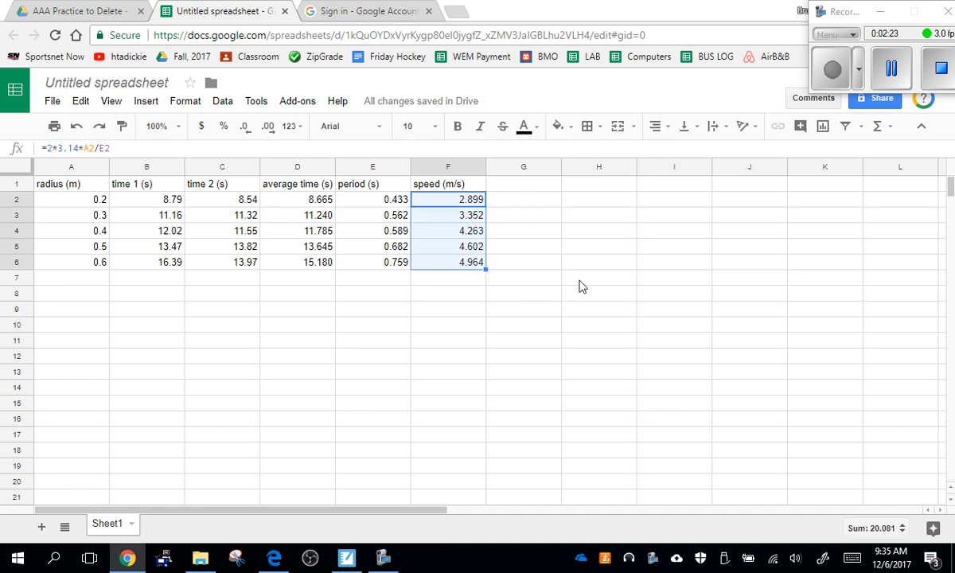
left_click(140, 107)
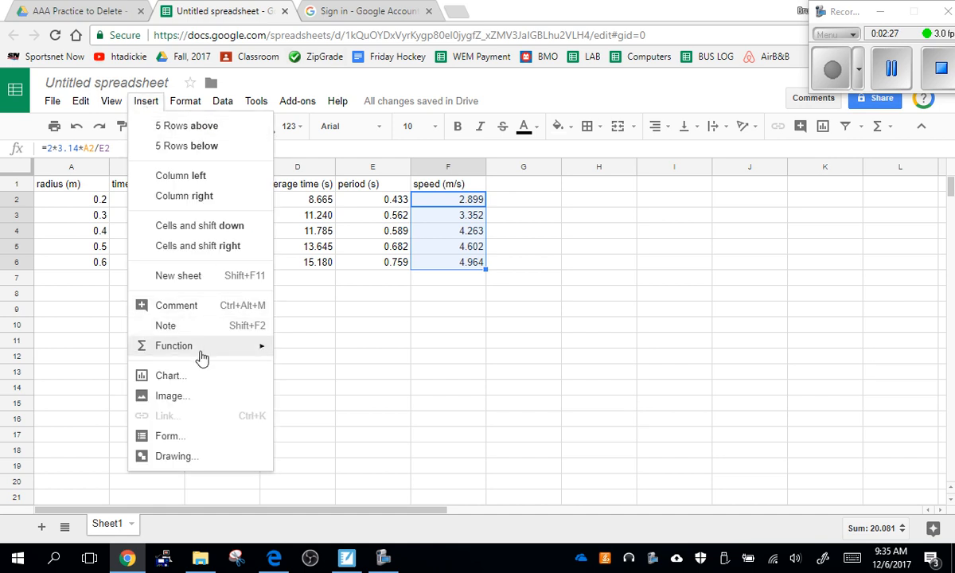
key("Escape")
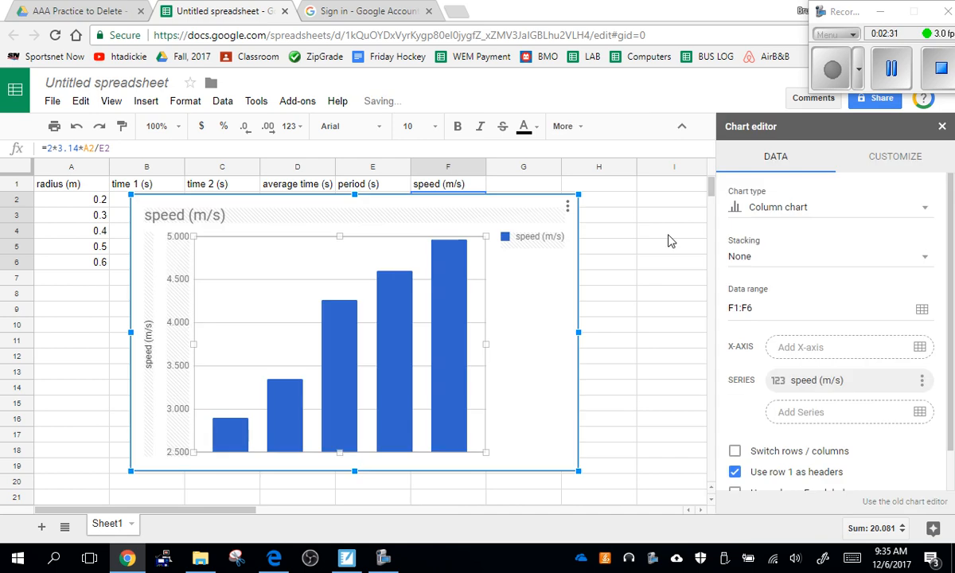
Change the speed chart from a column chart to a scatter chart
left_click(784, 207)
scroll(782, 383, "down", 3)
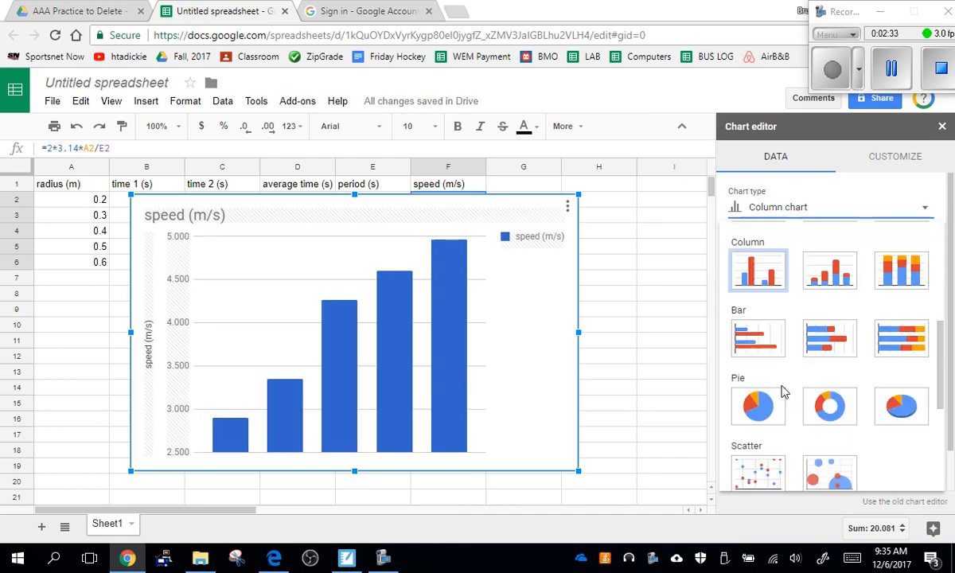
left_click(758, 471)
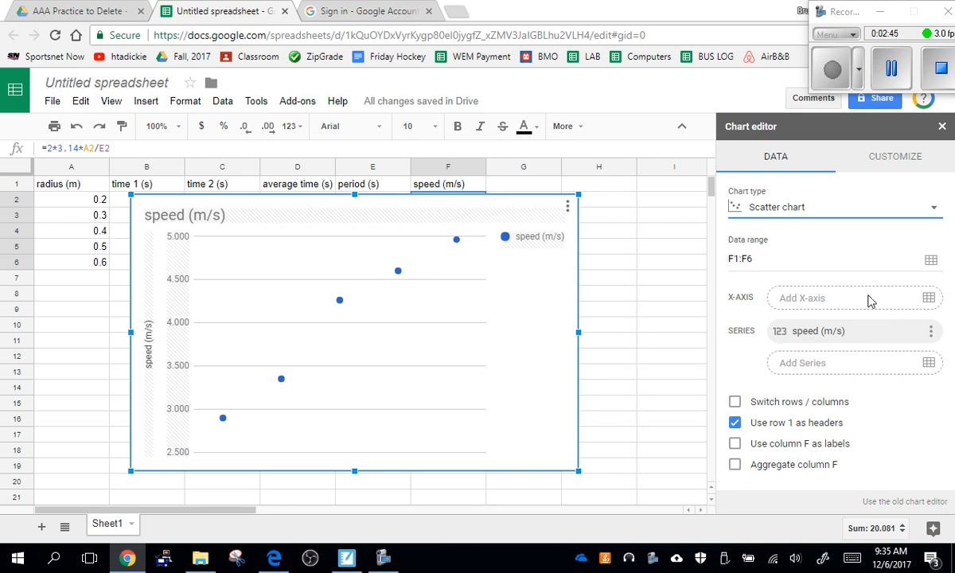
Try to assign the radius values in A2:A6 as the scatter chart's X-axis
left_click(929, 300)
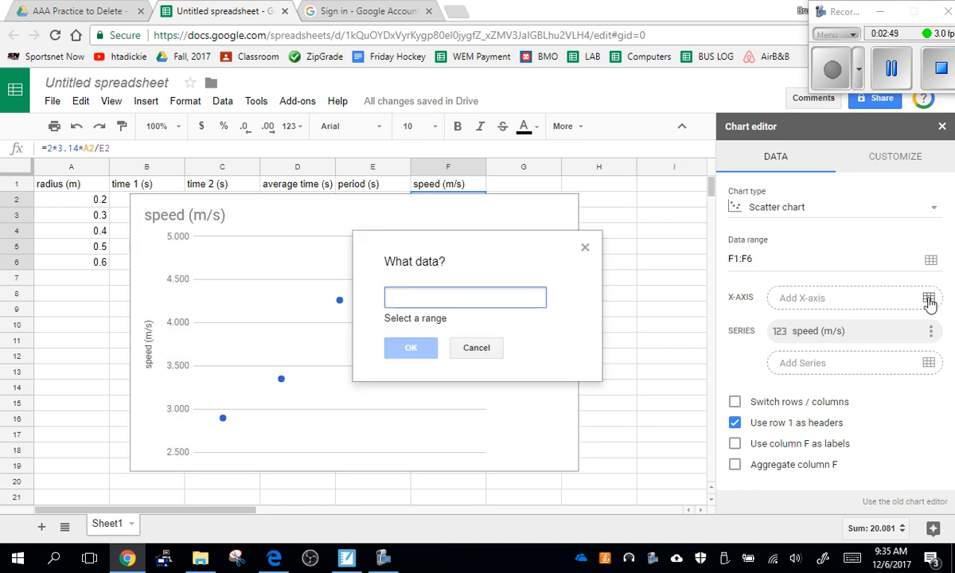
left_click(84, 203)
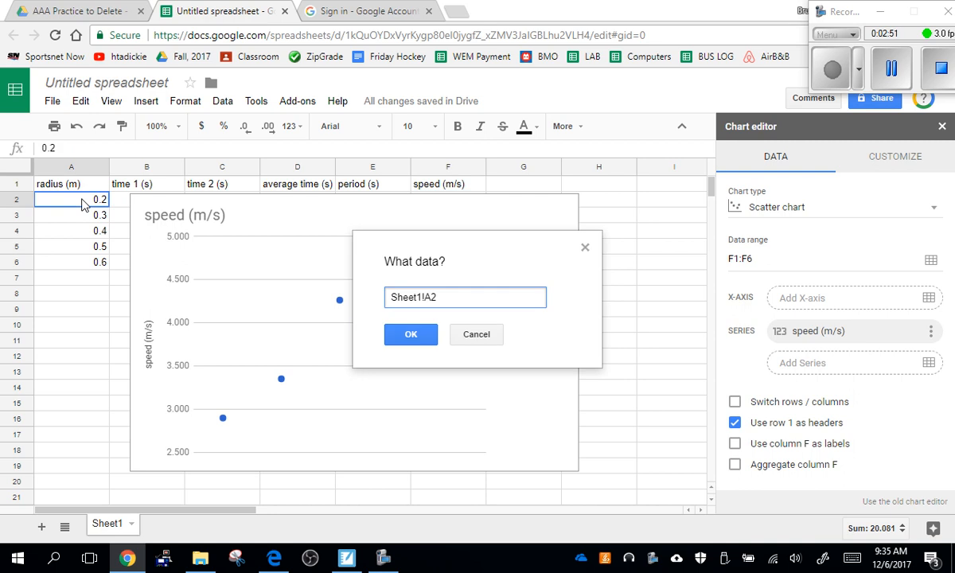
left_click_drag(83, 203, 77, 266)
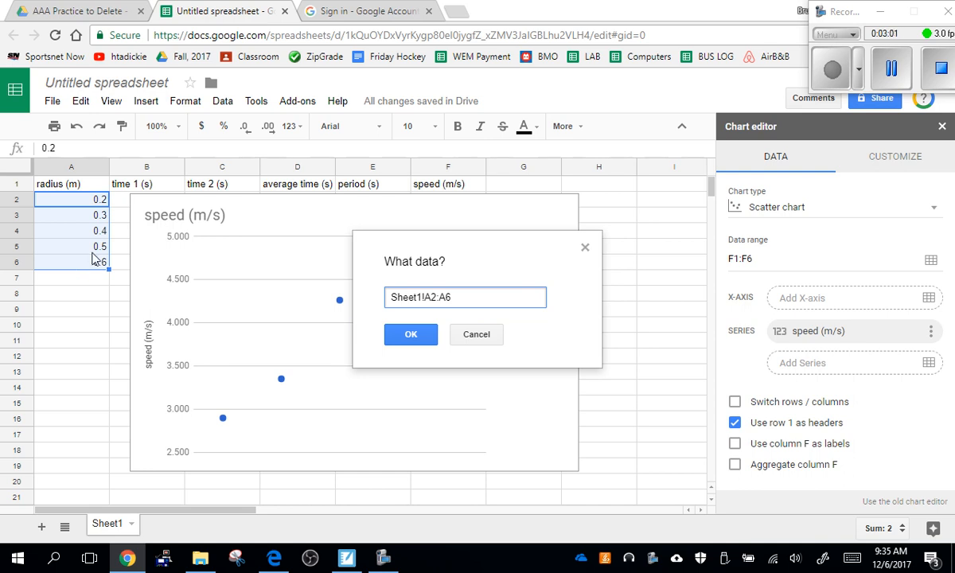
left_click(430, 338)
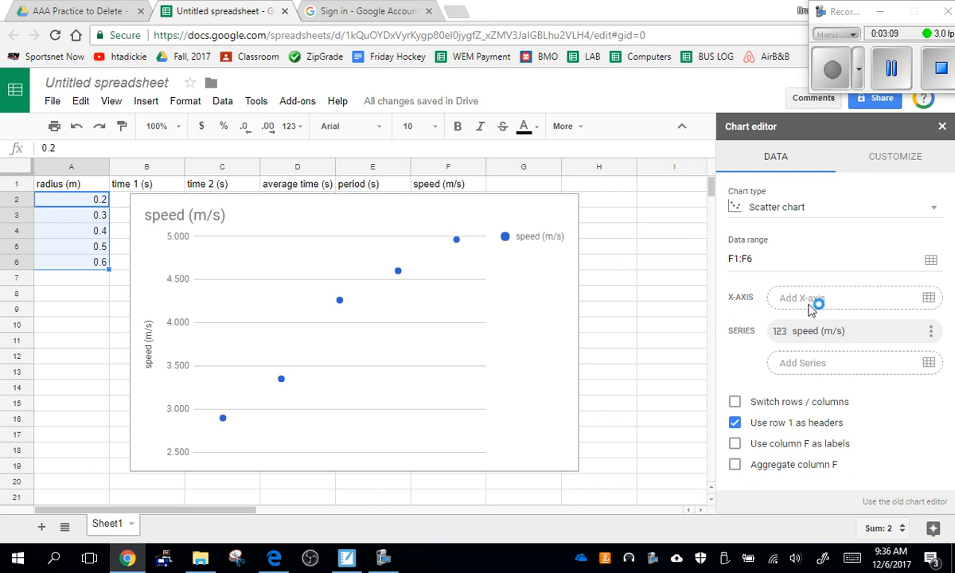
Set the scatter chart's X-axis data to the radius range Sheet1!A2:A6
left_click(930, 301)
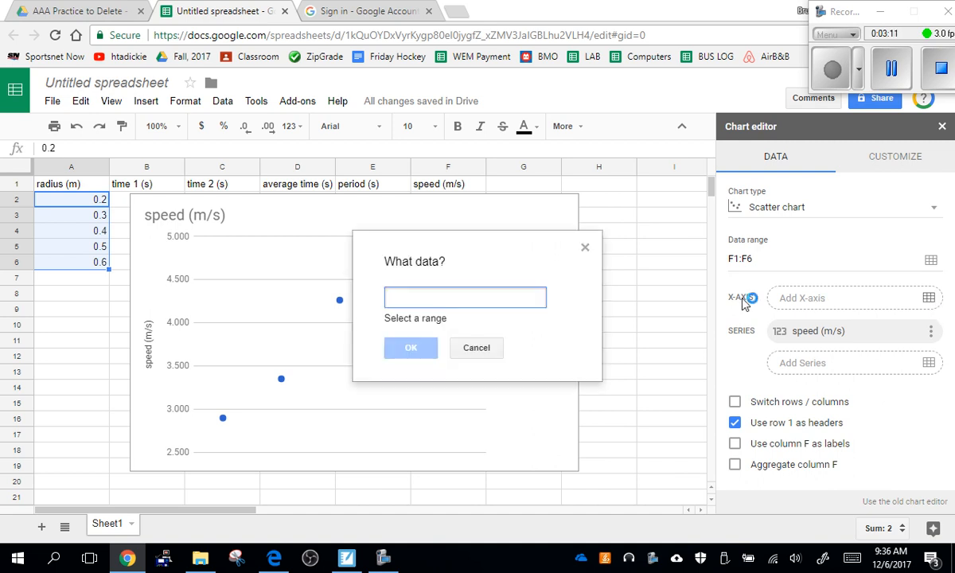
left_click(83, 214)
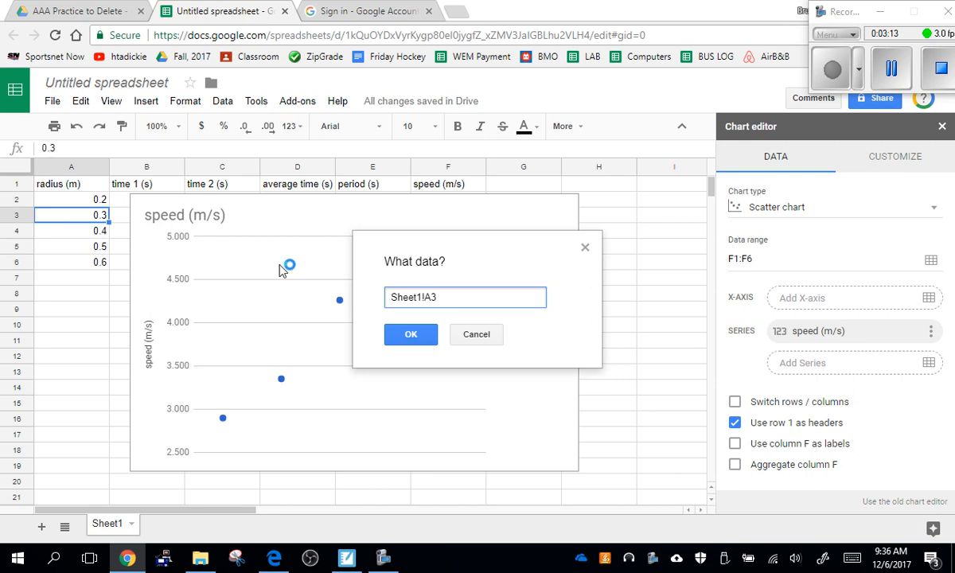
left_click_drag(90, 200, 90, 263)
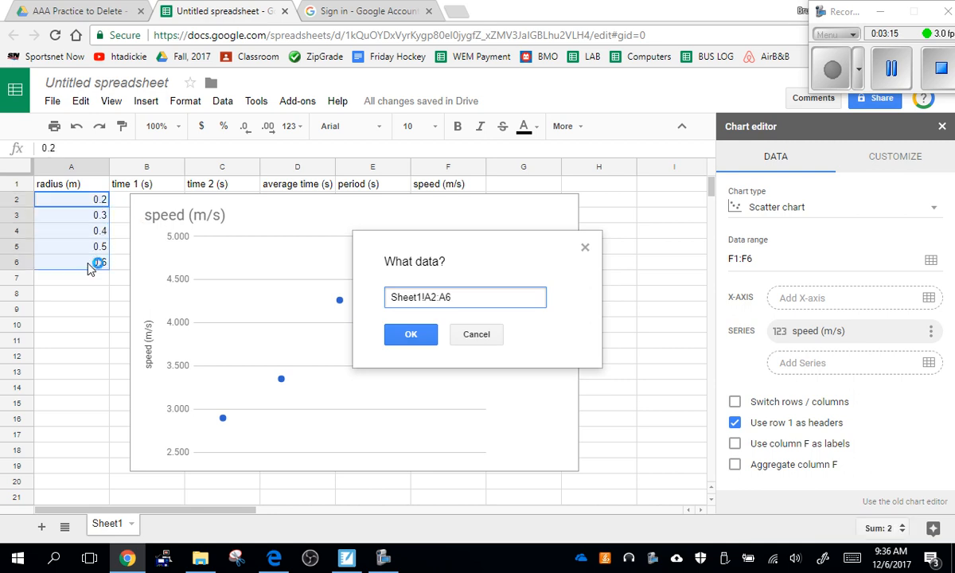
left_click(413, 336)
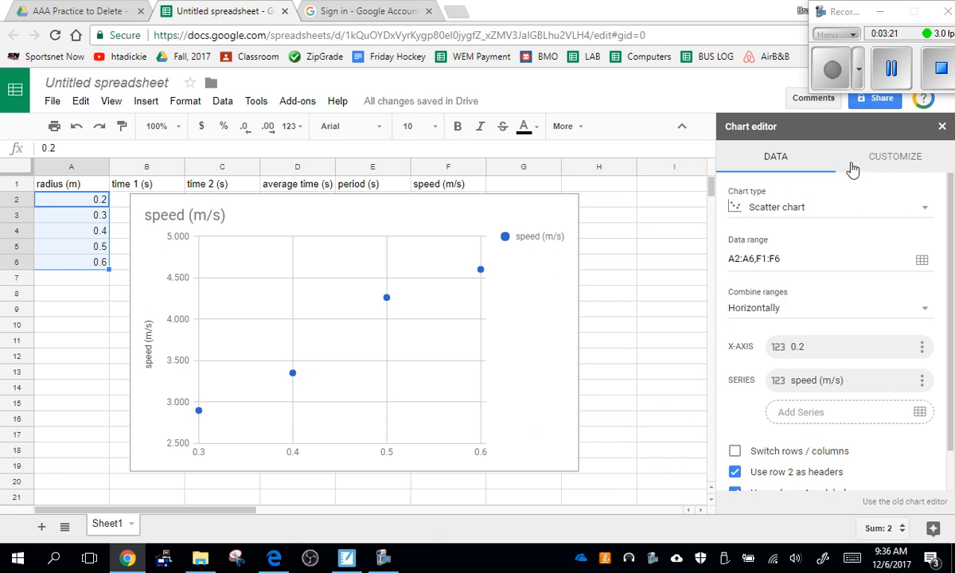
Change the chart title to "Speed vs Radius"
left_click(909, 166)
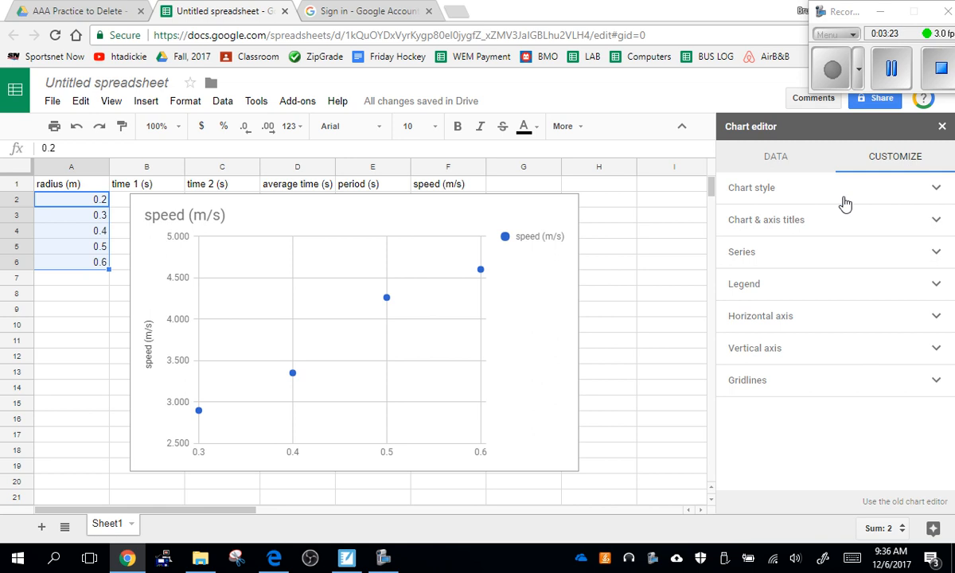
left_click(776, 214)
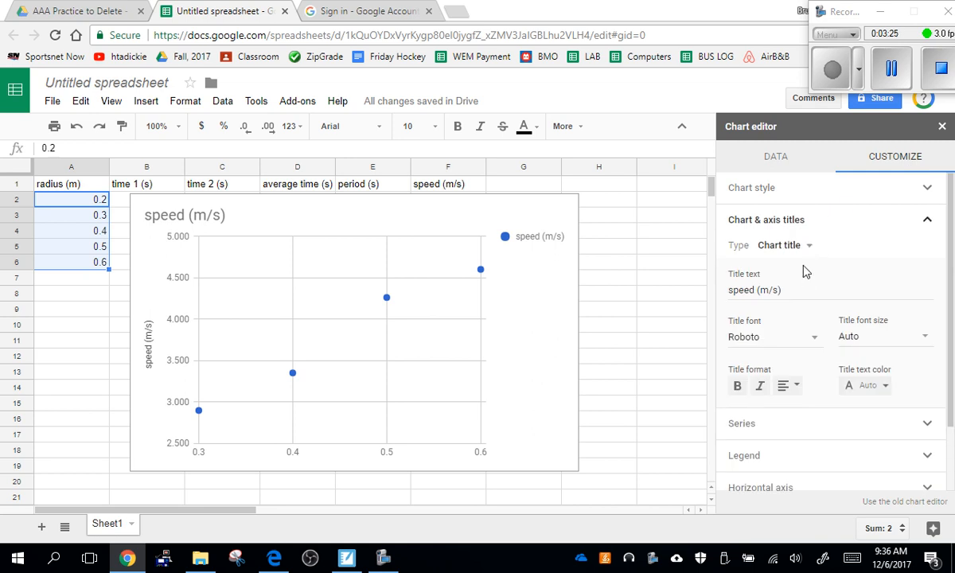
left_click(792, 290)
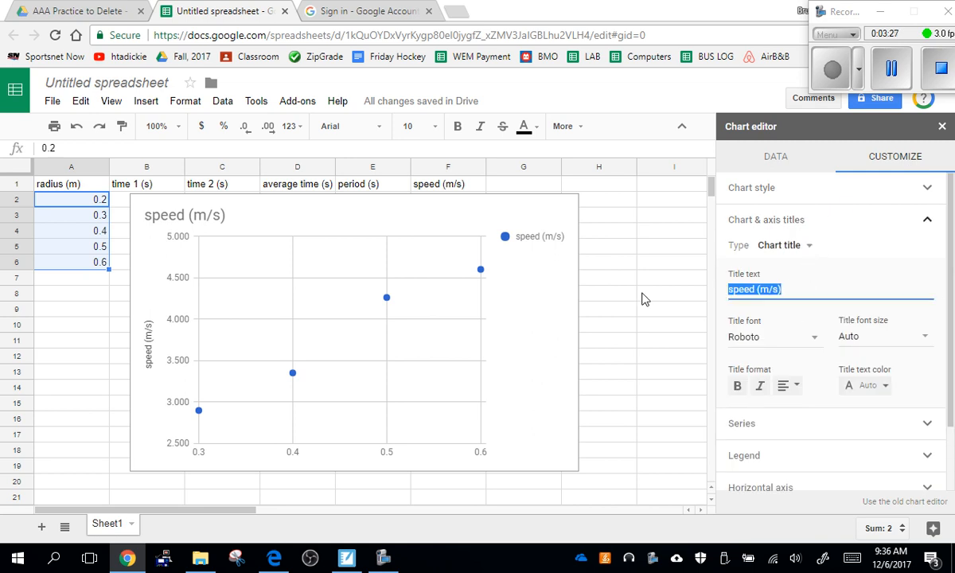
type("Speed vs")
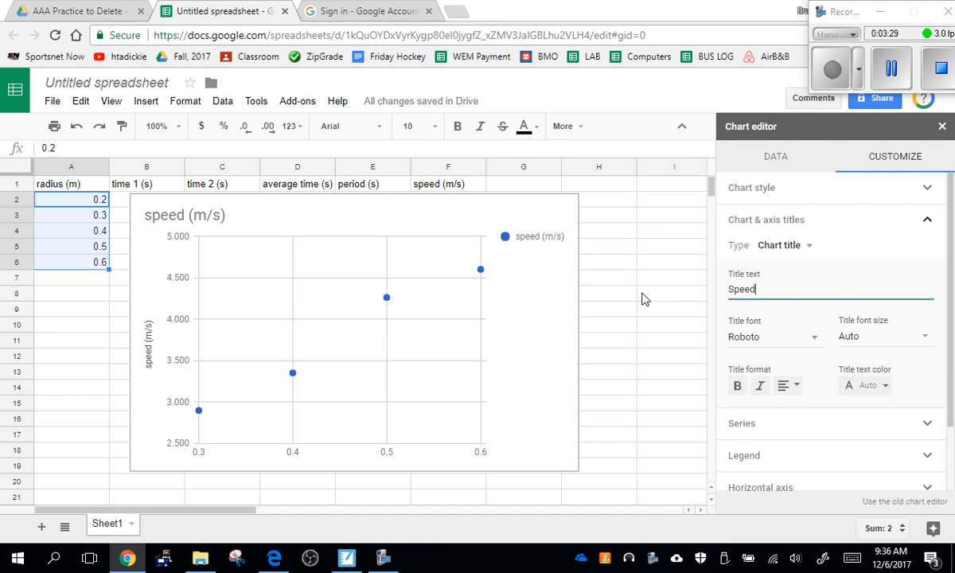
type("adius")
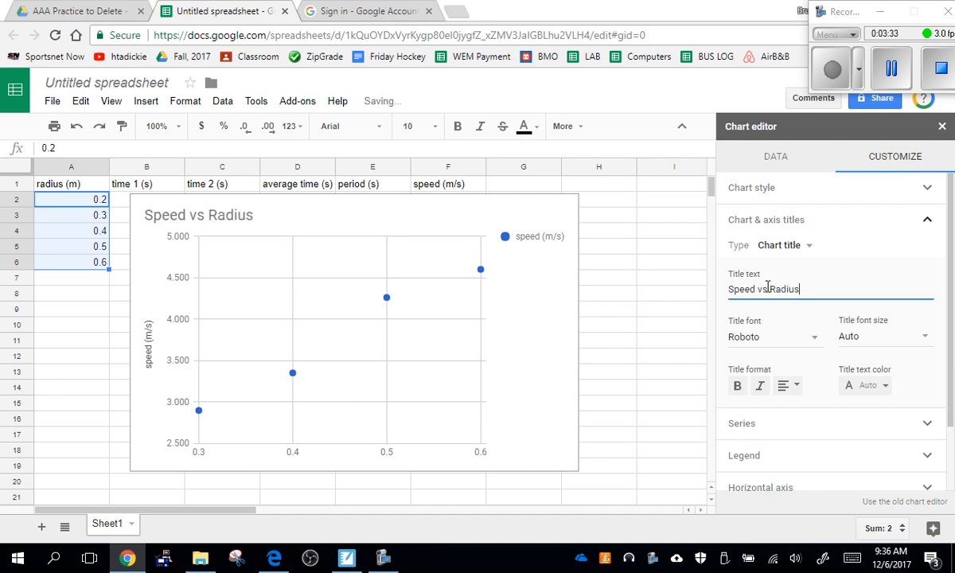
Add the horizontal axis title "radius (m)" to the chart
left_click(784, 245)
left_click(795, 288)
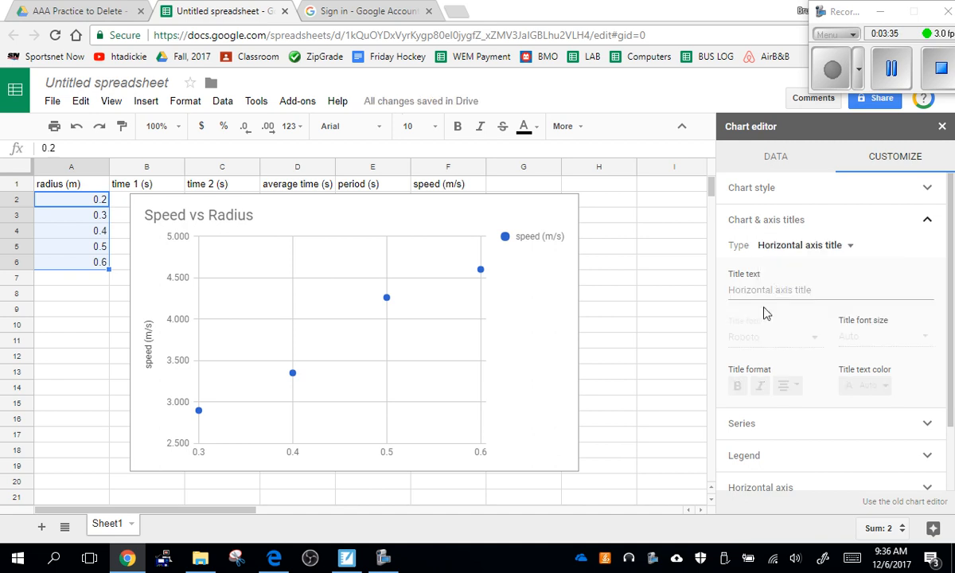
left_click(778, 291)
type("radi")
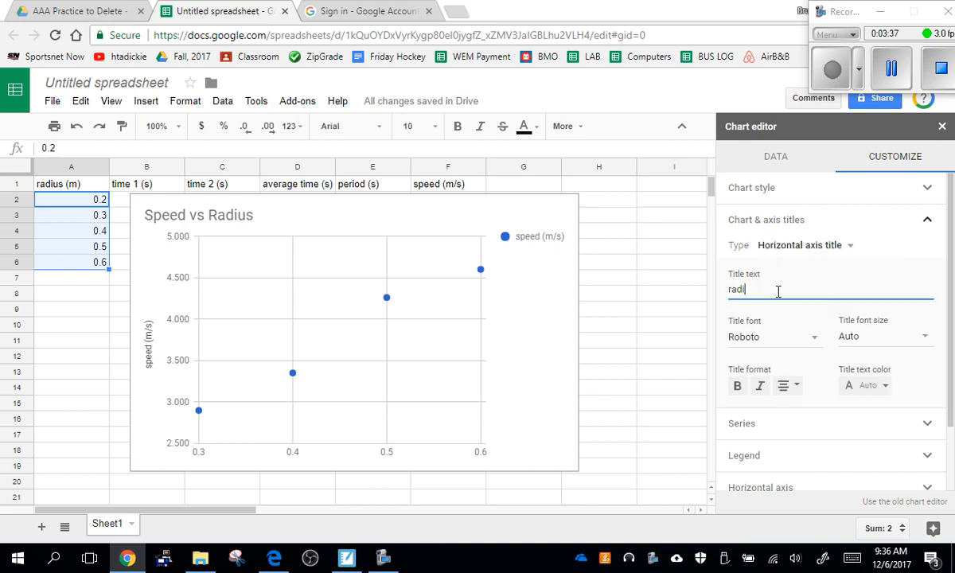
type("us (")
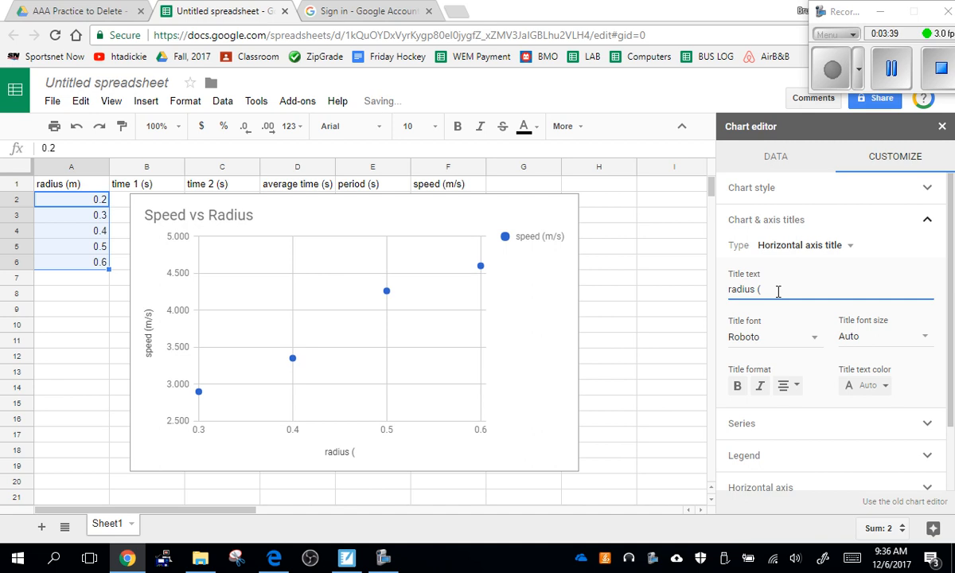
type("m)")
Open the chart's vertical axis title text to check its wording
left_click(802, 245)
left_click(807, 262)
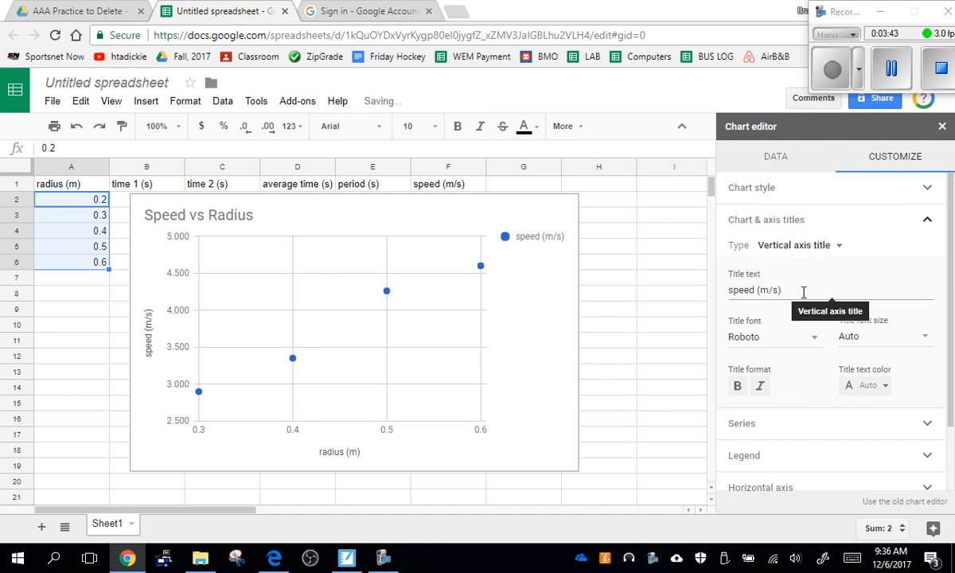
left_click(803, 288)
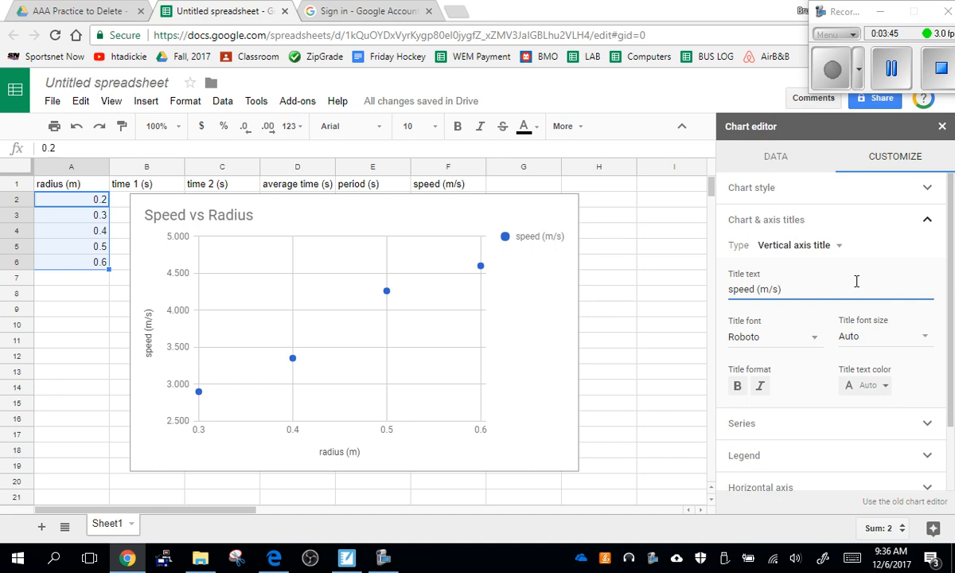
Add a trendline to the speed (m/s) series of the scatter chart
scroll(780, 382, "down", 1)
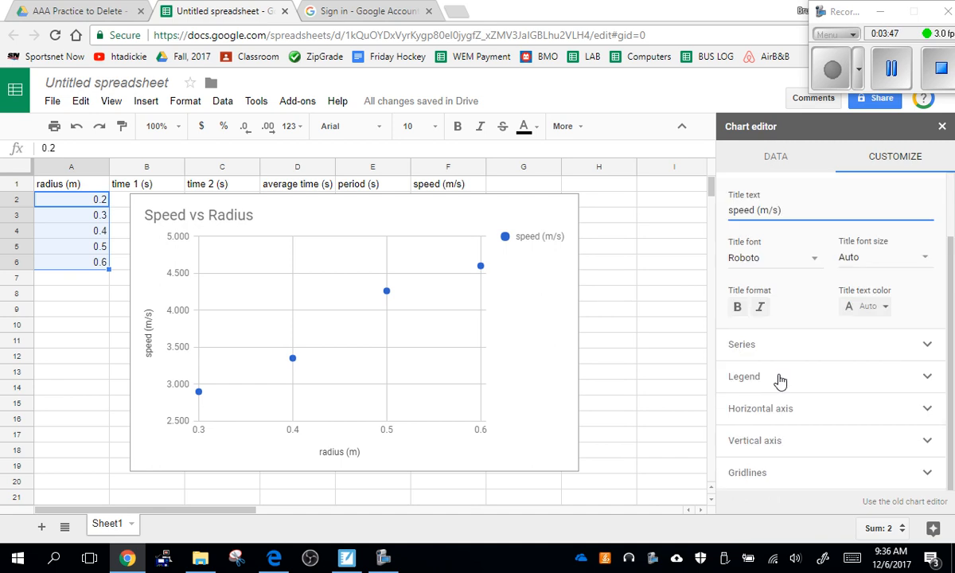
scroll(788, 350, "up", 1)
scroll(808, 333, "down", 1)
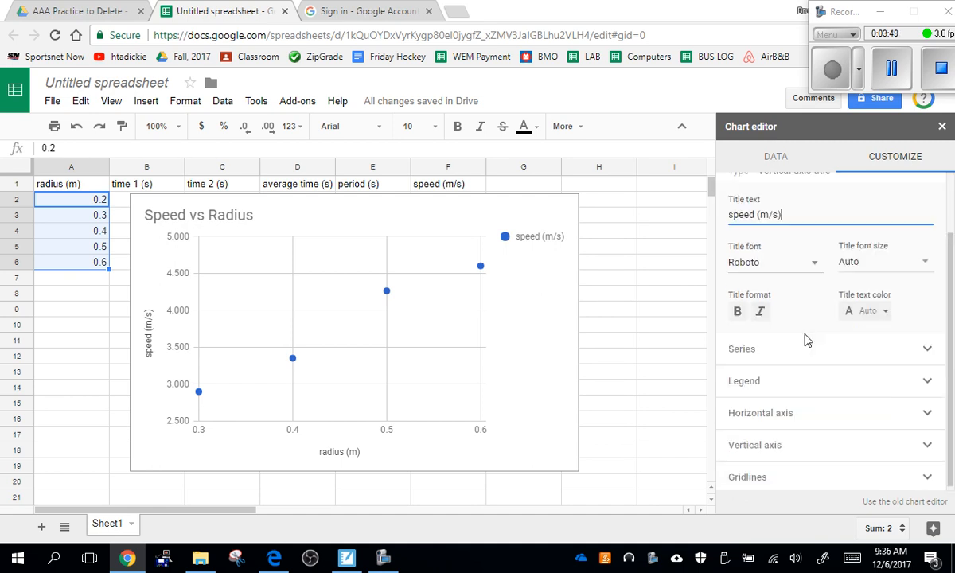
left_click(800, 344)
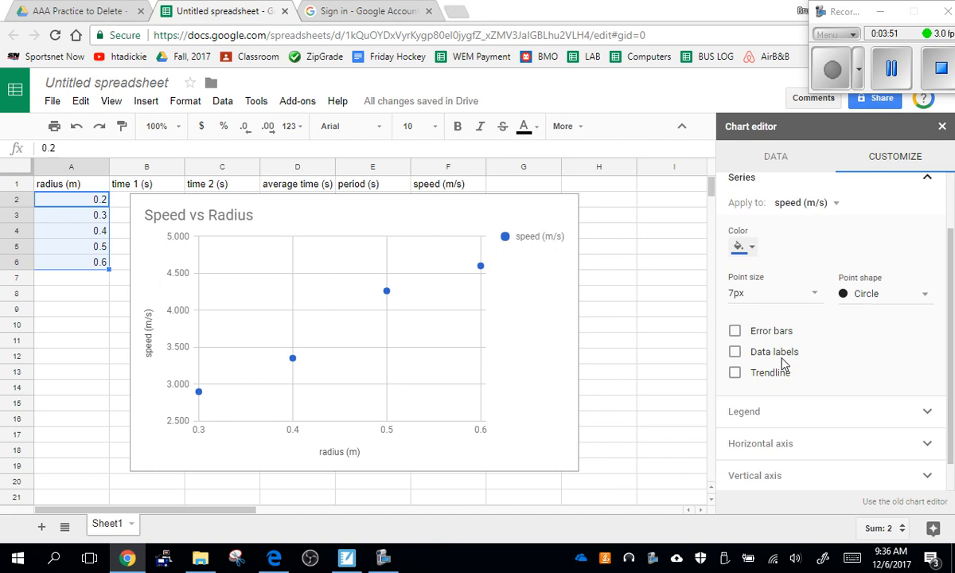
left_click(734, 374)
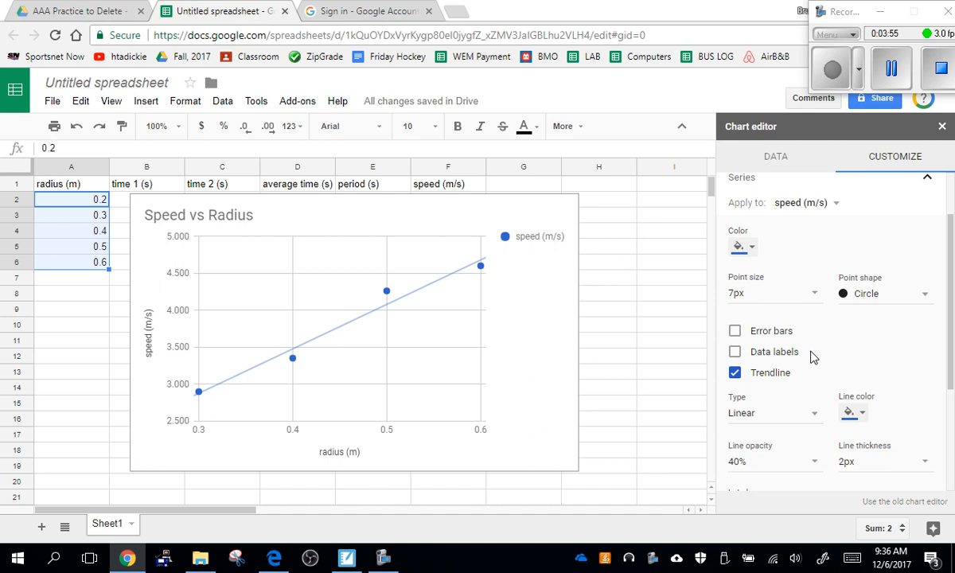
Try the Exponential and Polynomial trendline types on the speed series, and return it to Linear
scroll(796, 354, "down", 2)
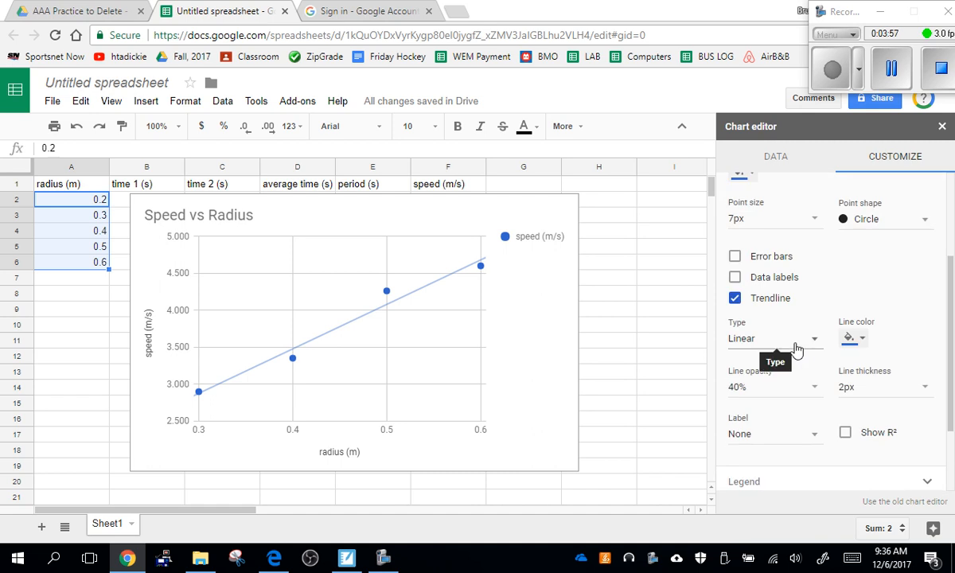
left_click(796, 350)
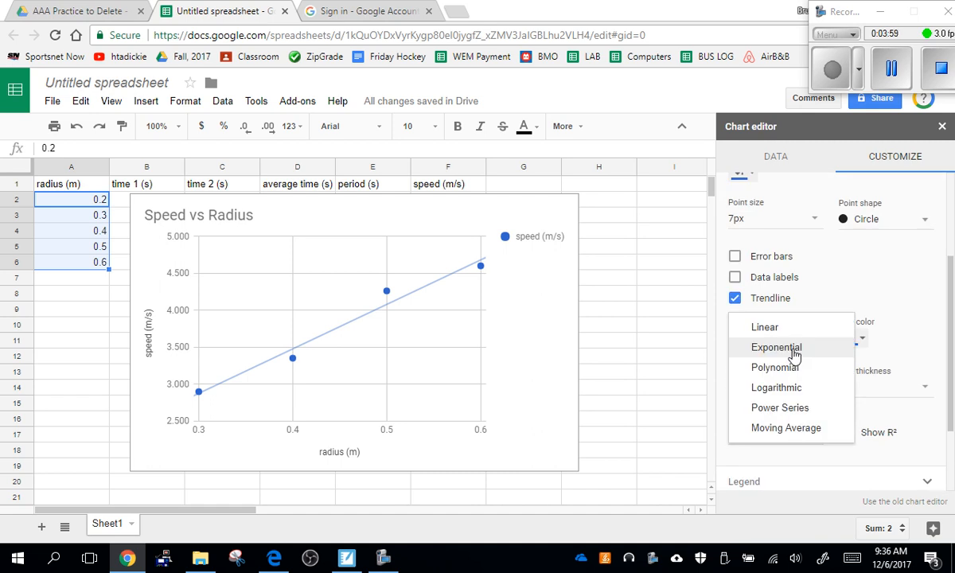
left_click(784, 349)
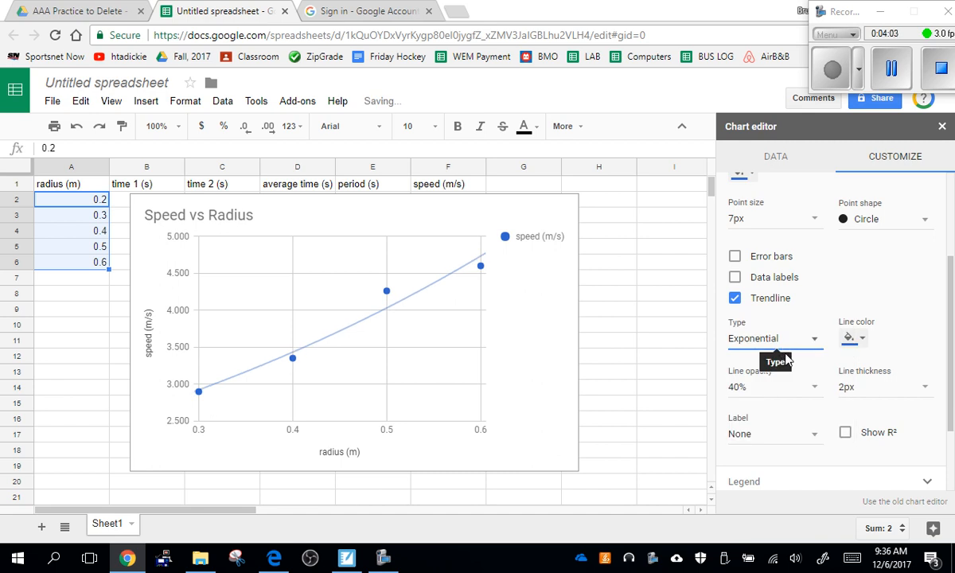
left_click(785, 349)
left_click(784, 348)
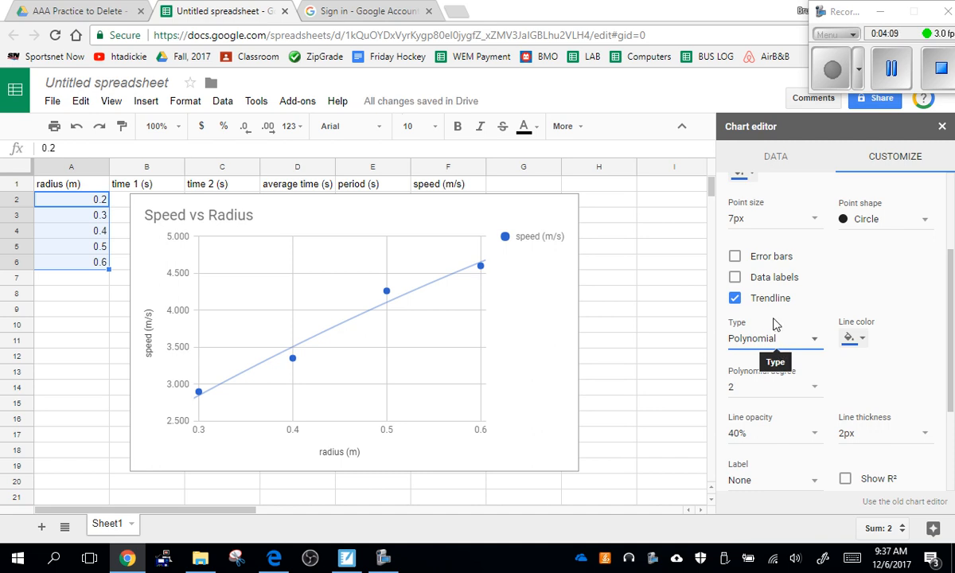
left_click(768, 338)
left_click(760, 284)
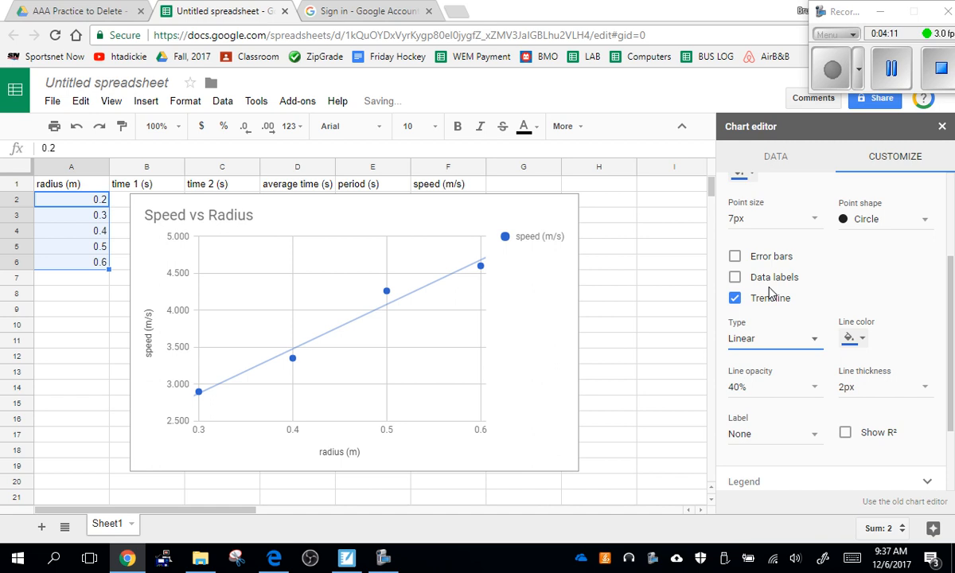
Set the speed series' trendline type to Polynomial
left_click(728, 336)
left_click(774, 365)
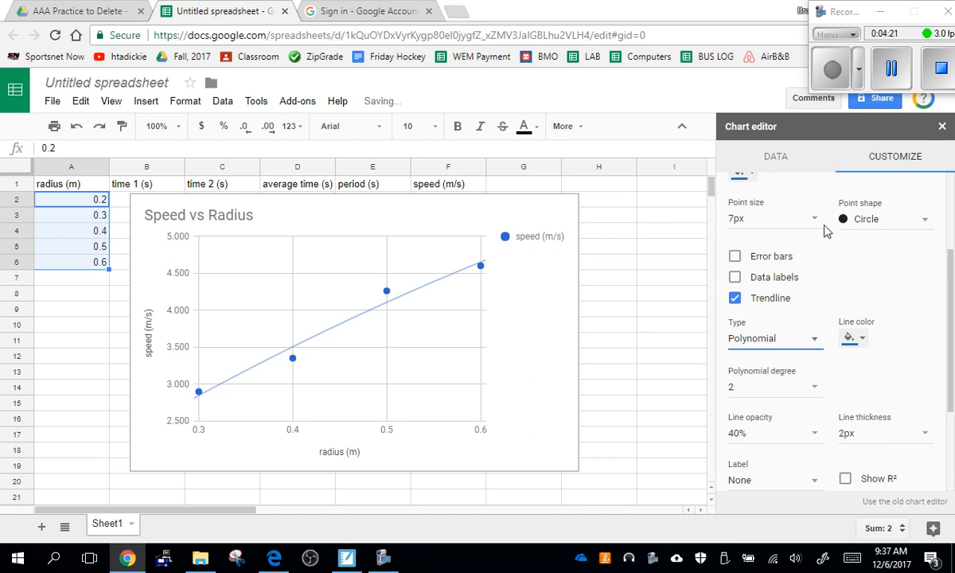
Try labelling the polynomial trendline with its equation, and set the label back to None
scroll(770, 343, "down", 2)
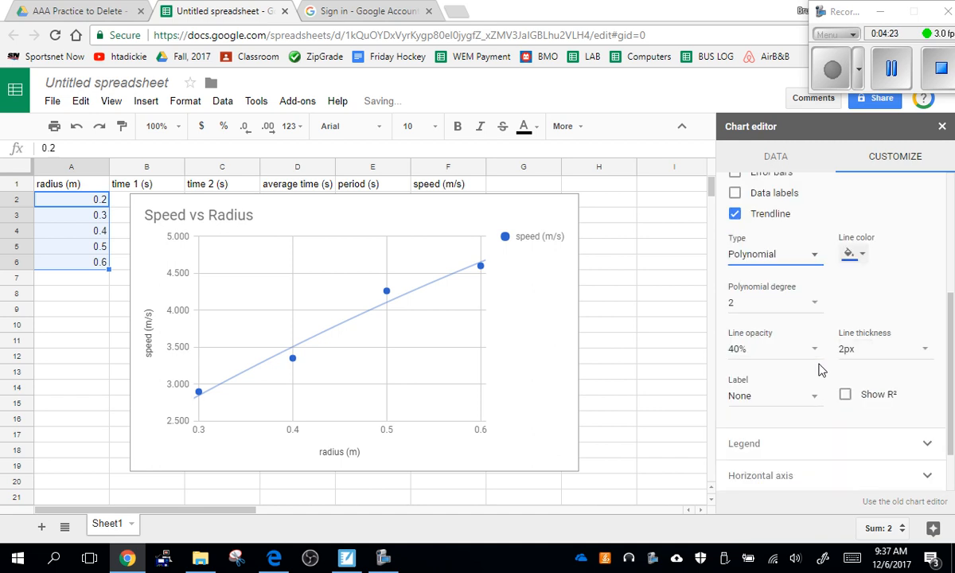
left_click(792, 333)
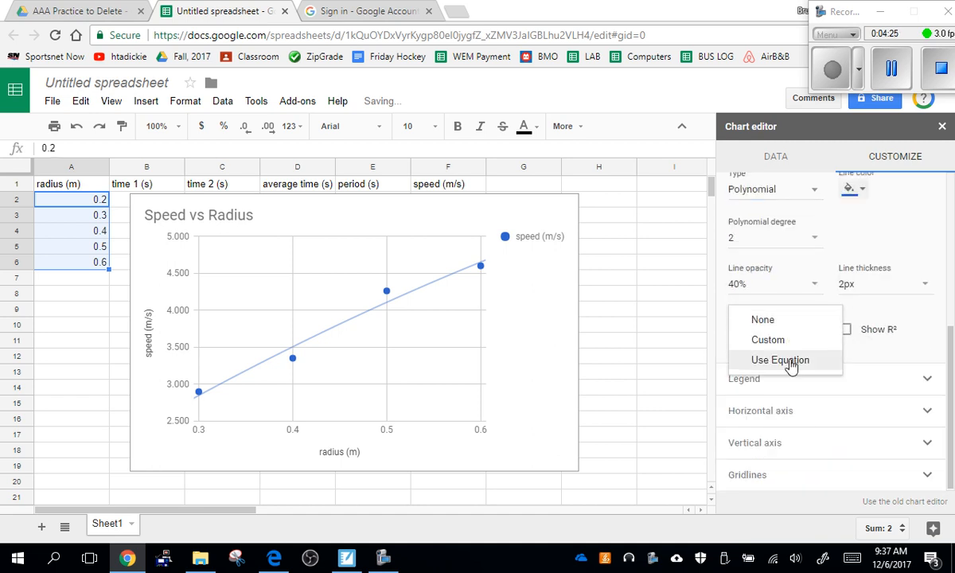
left_click(791, 362)
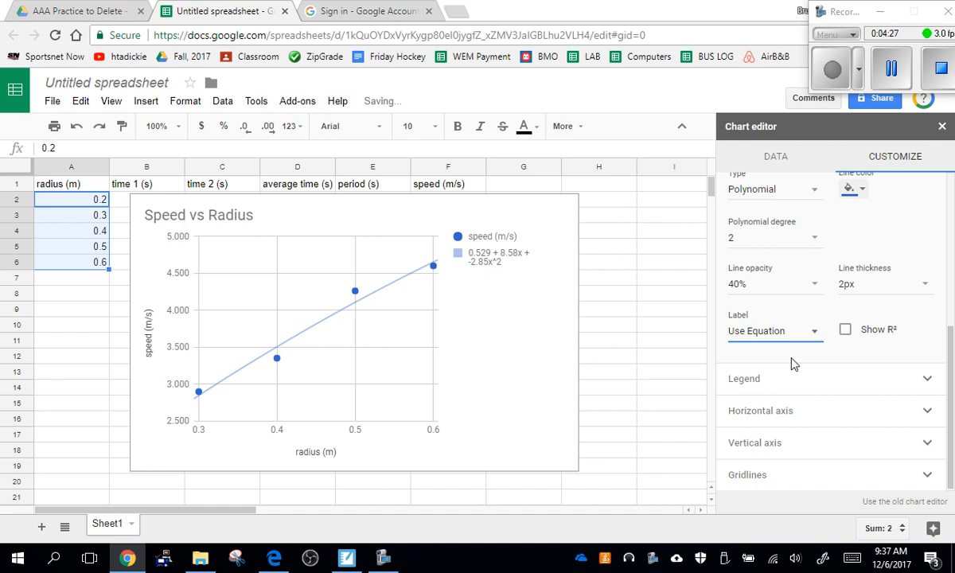
left_click(797, 334)
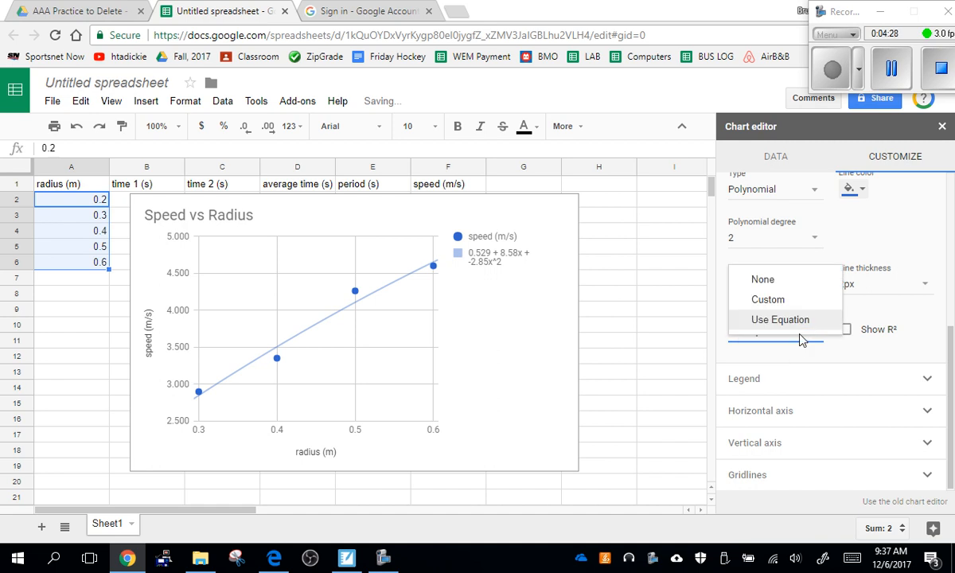
left_click(788, 281)
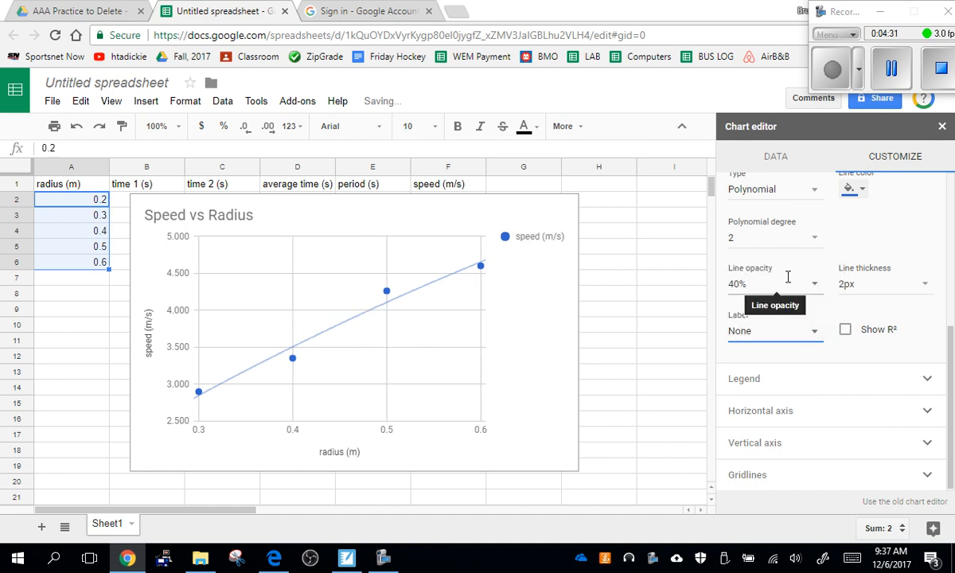